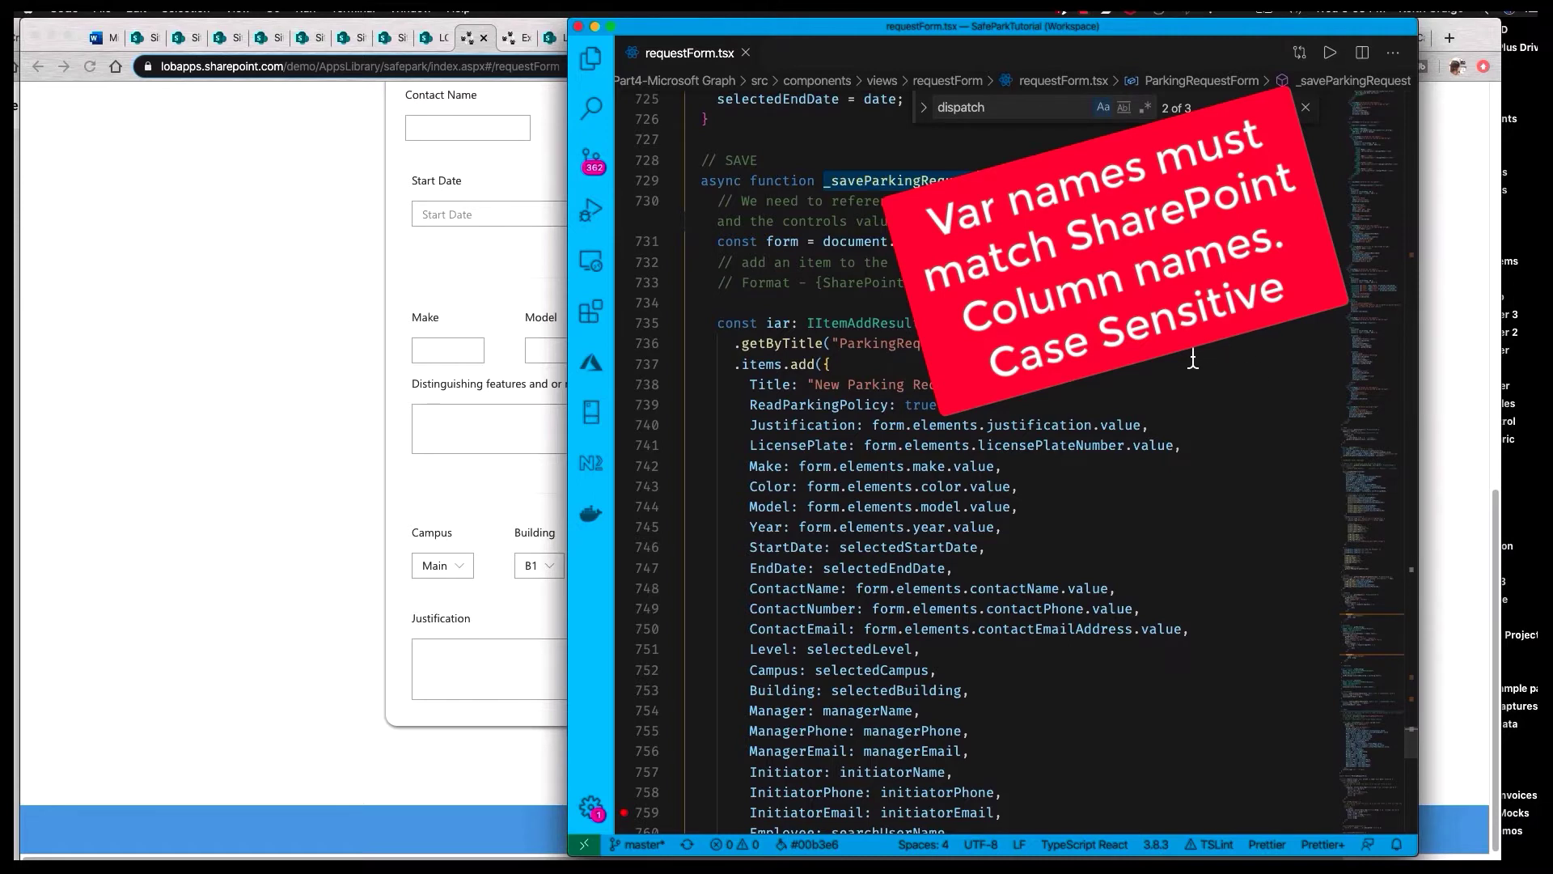
pyautogui.scroll(-6, 1193, 360)
pyautogui.scroll(6, 1193, 360)
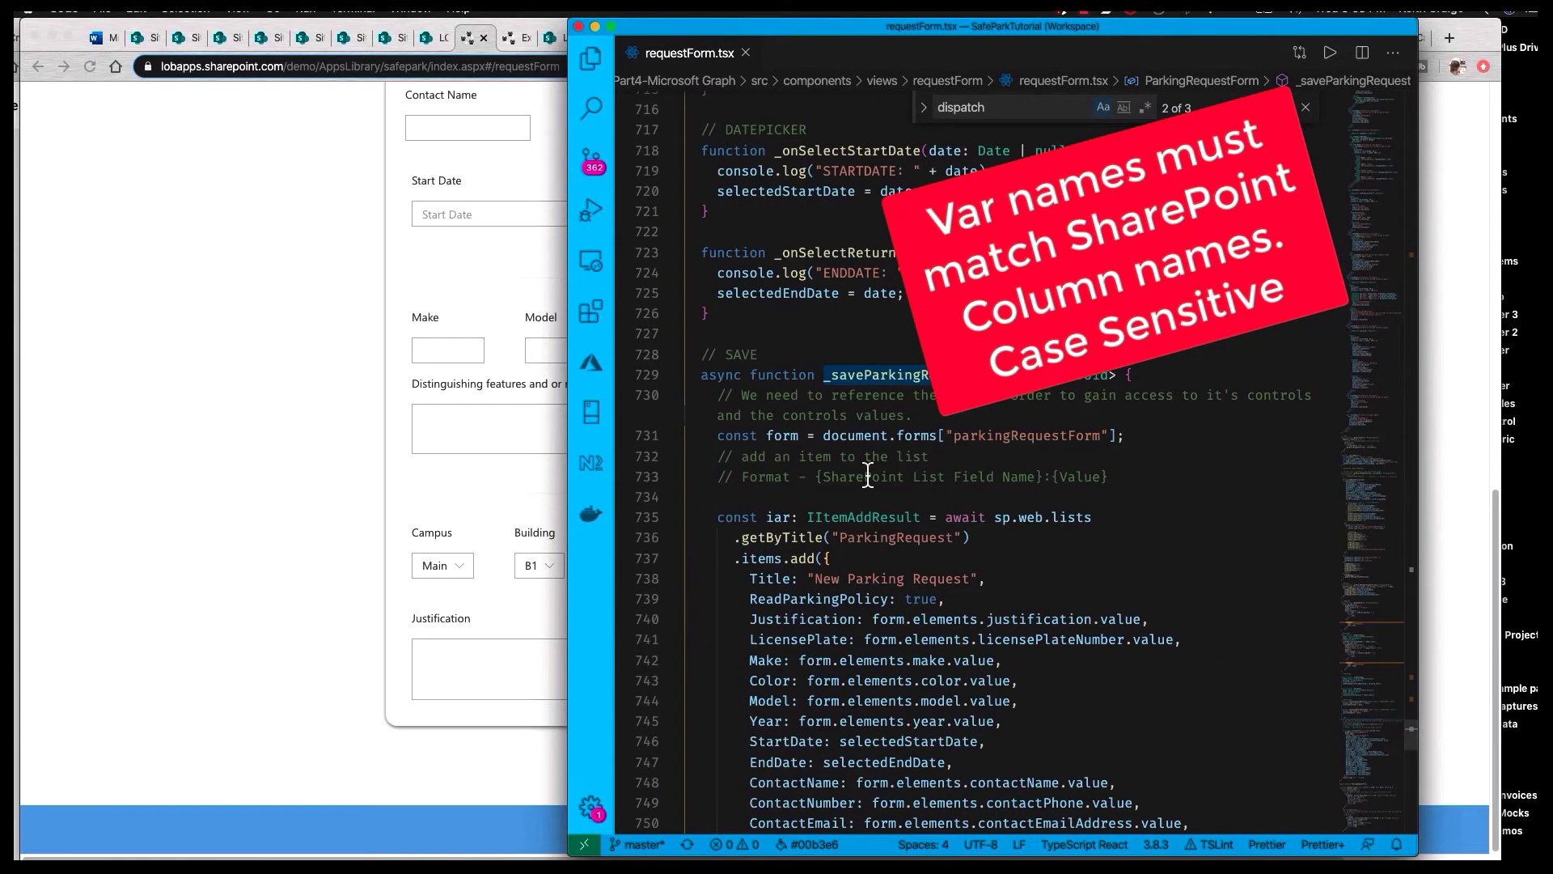
pyautogui.scroll(2, 874, 474)
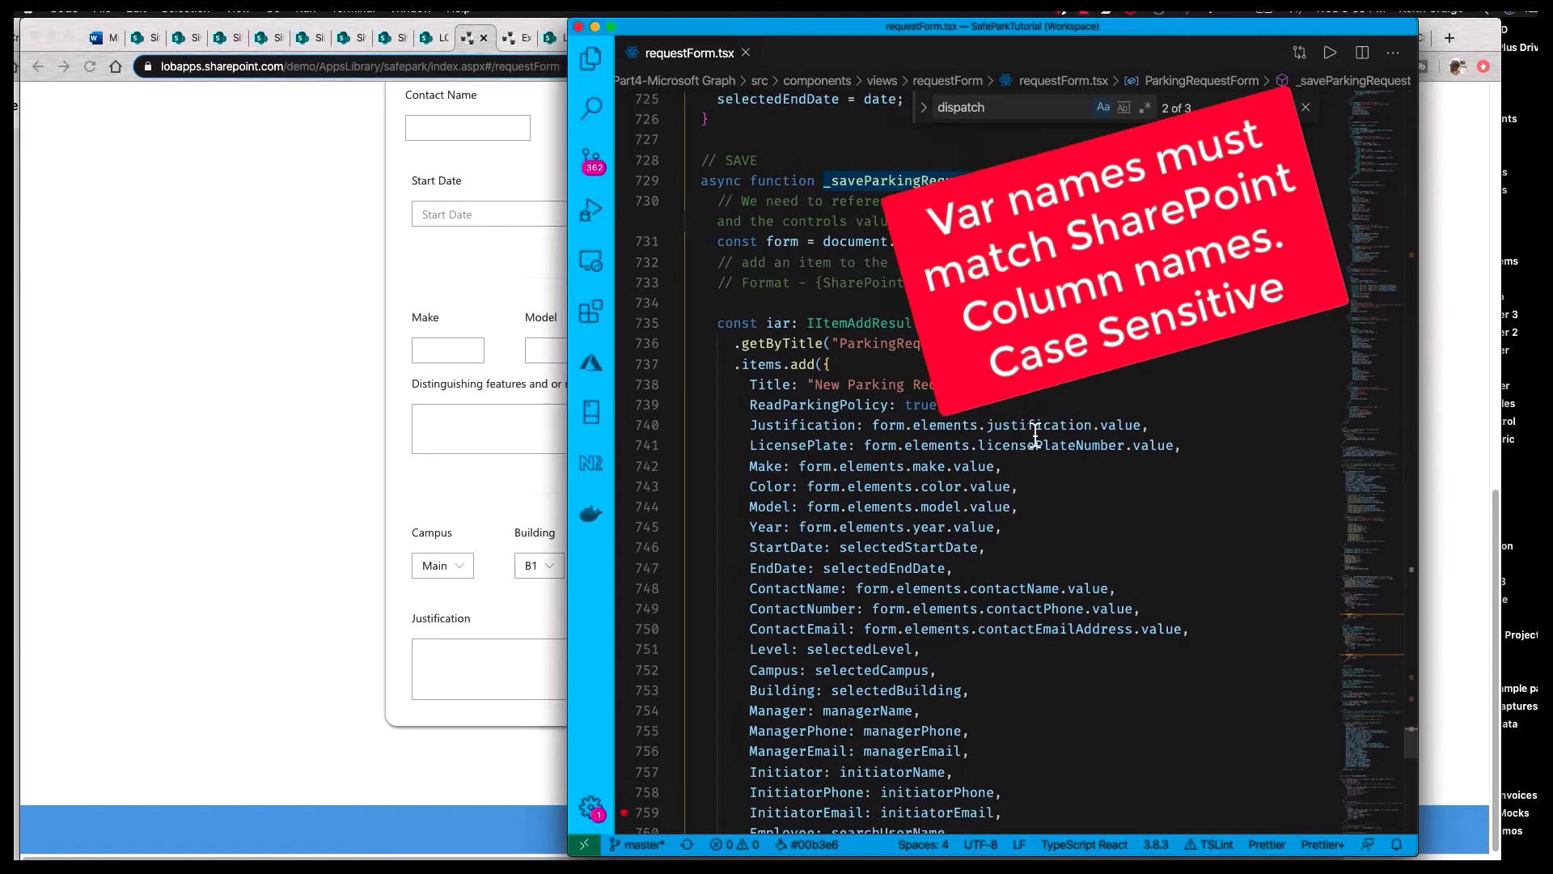
pyautogui.scroll(-5, 1007, 485)
pyautogui.scroll(-5, 1092, 461)
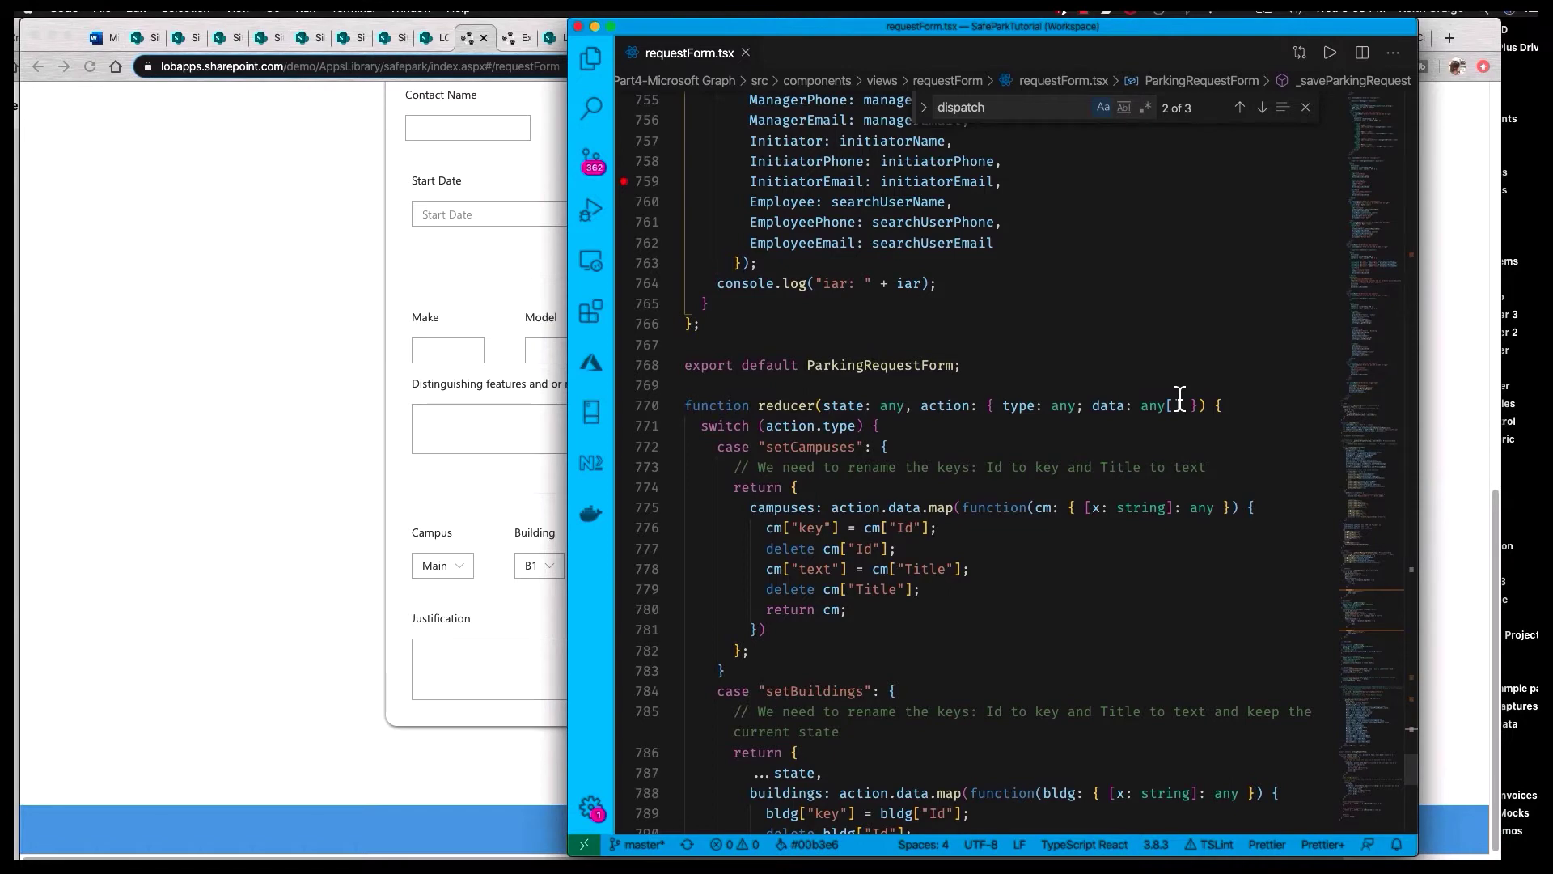
pyautogui.scroll(10, 1103, 505)
pyautogui.scroll(5, 1102, 505)
pyautogui.scroll(5, 1101, 505)
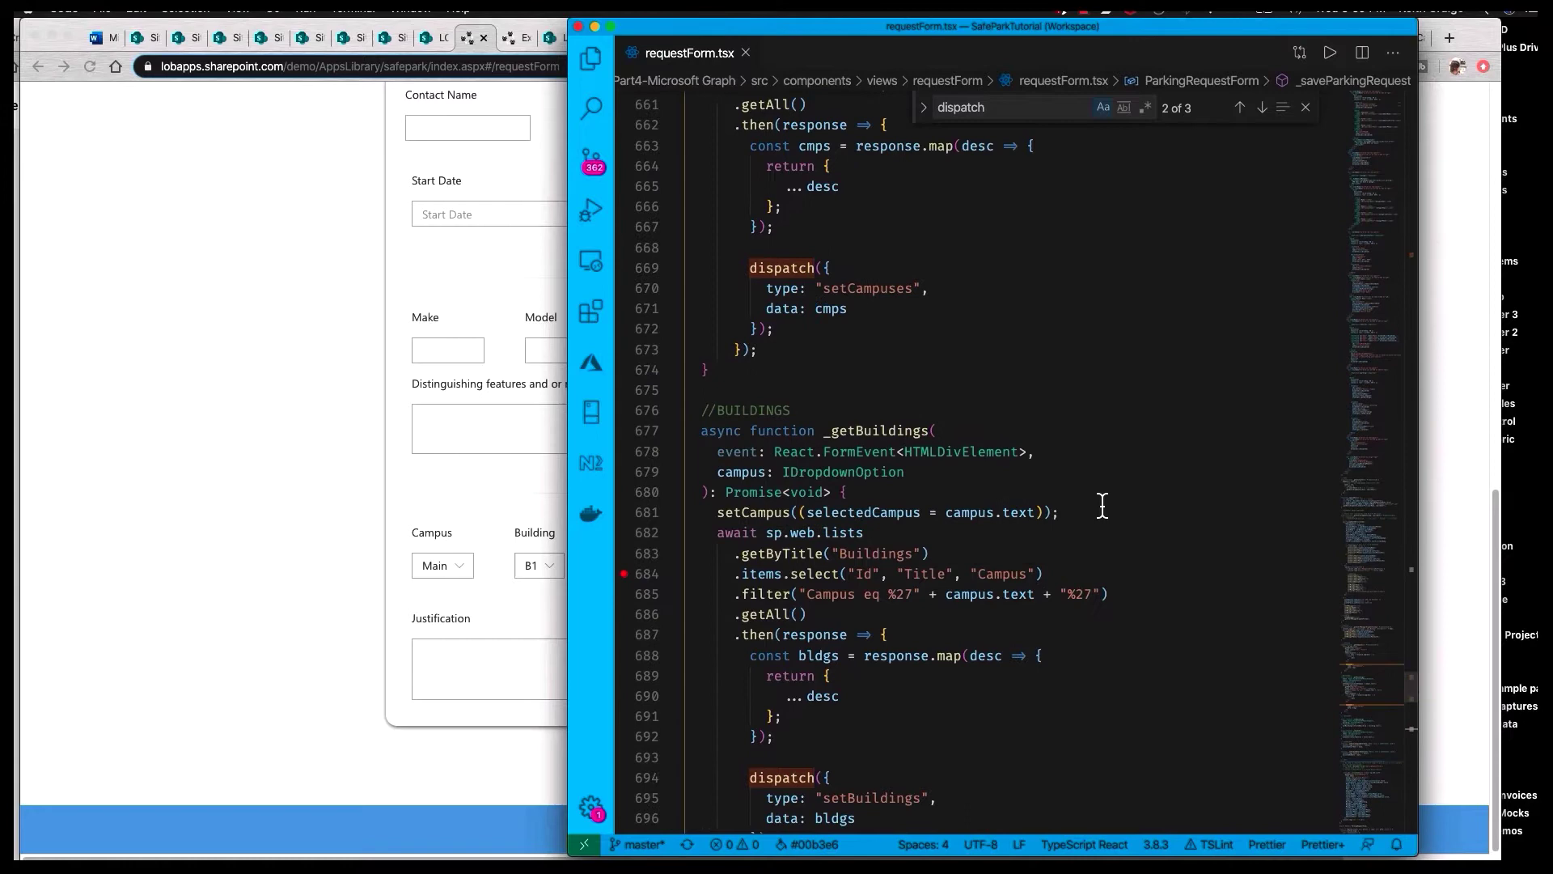
pyautogui.scroll(5, 1103, 505)
pyautogui.scroll(3, 1102, 506)
pyautogui.scroll(3, 1102, 505)
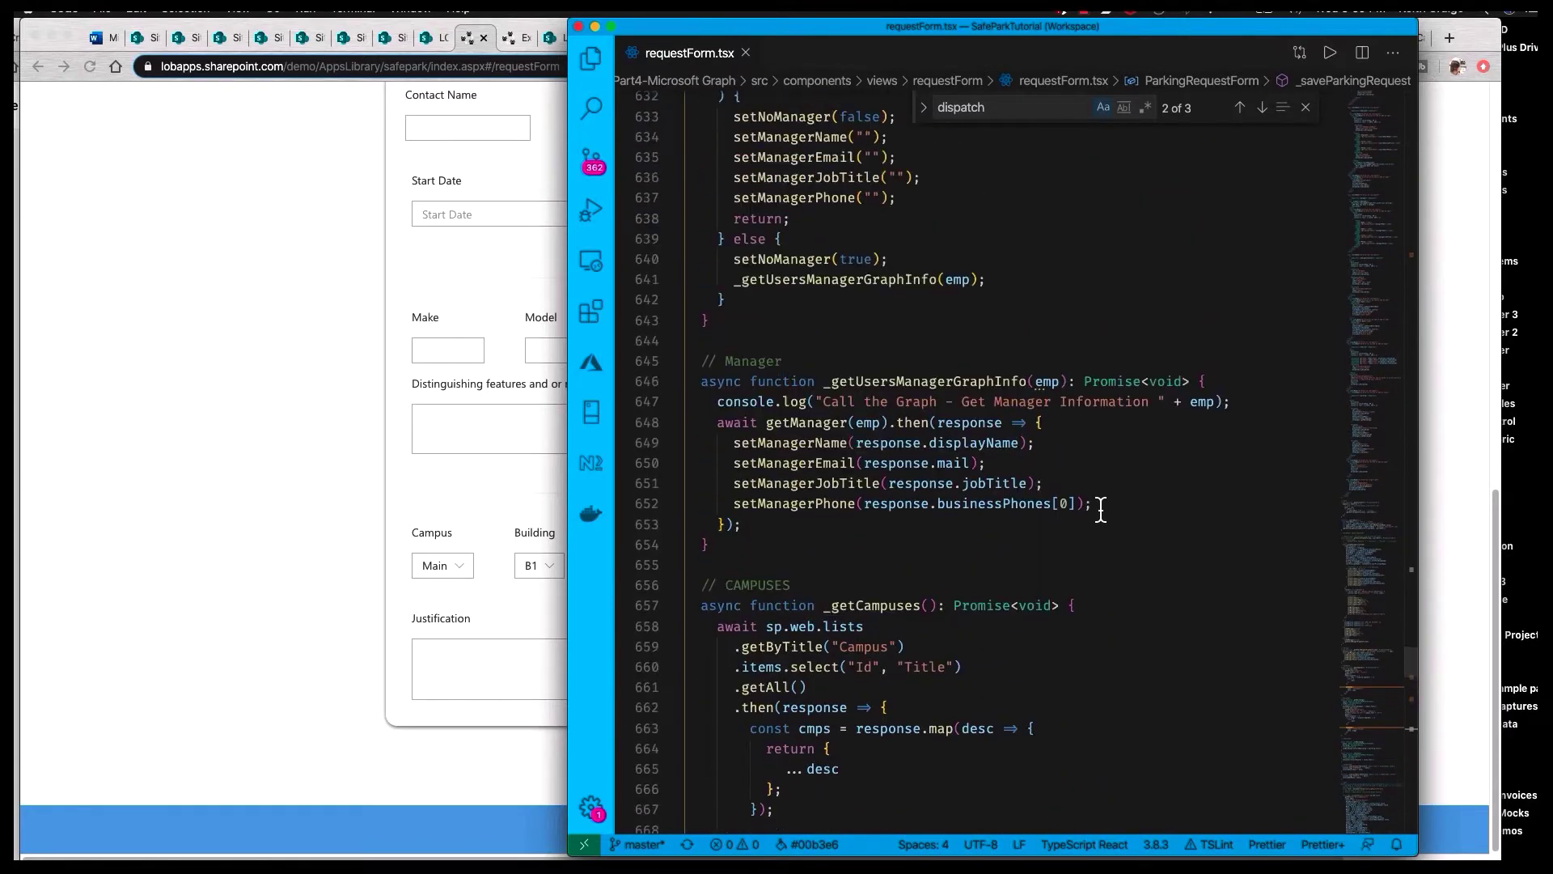
pyautogui.scroll(15, 1102, 510)
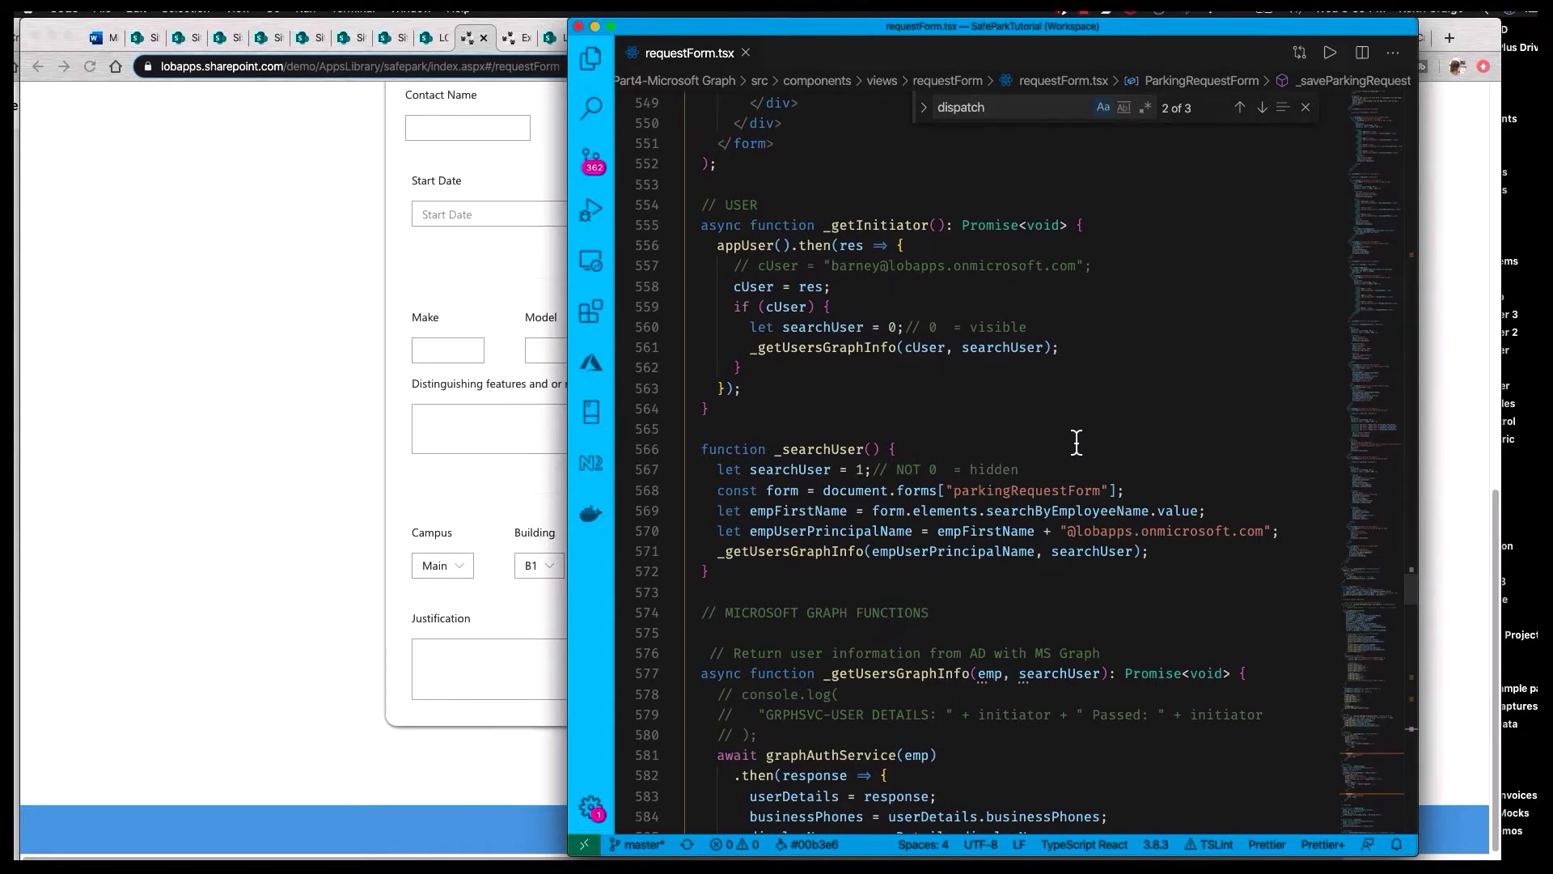
# Change the line 560 comment to '0 = Initiator' and start rewriting the line 567 comment.
pyautogui.moveTo(954, 326); pyautogui.dragTo(1017, 327)
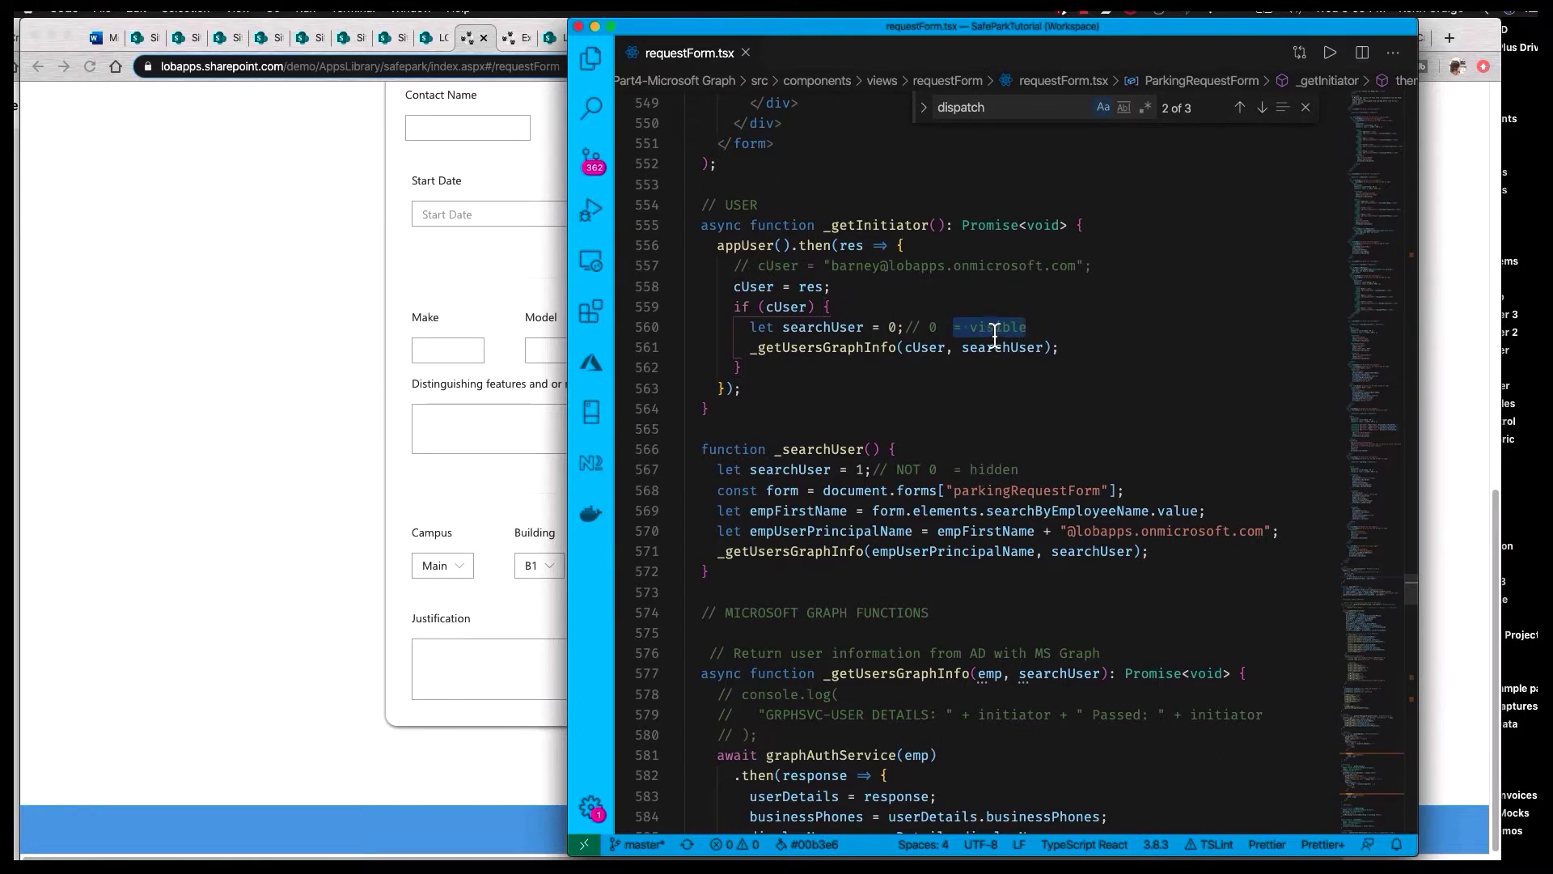
pyautogui.doubleClick(995, 327)
pyautogui.write('Ini')
pyautogui.write('tiator')
pyautogui.doubleClick(993, 468)
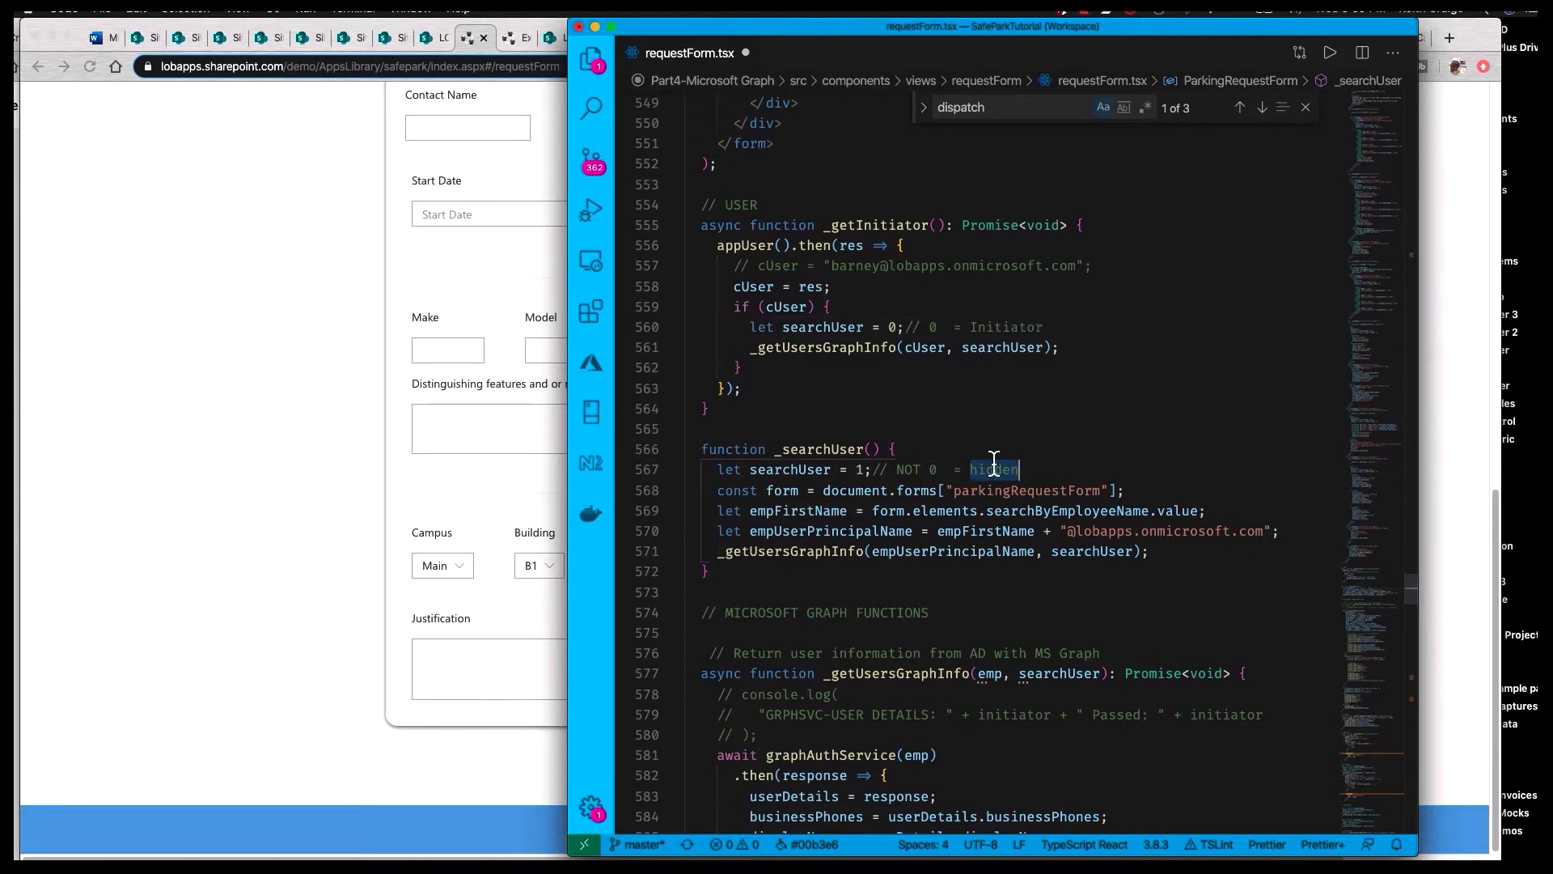
pyautogui.write('Othere ')
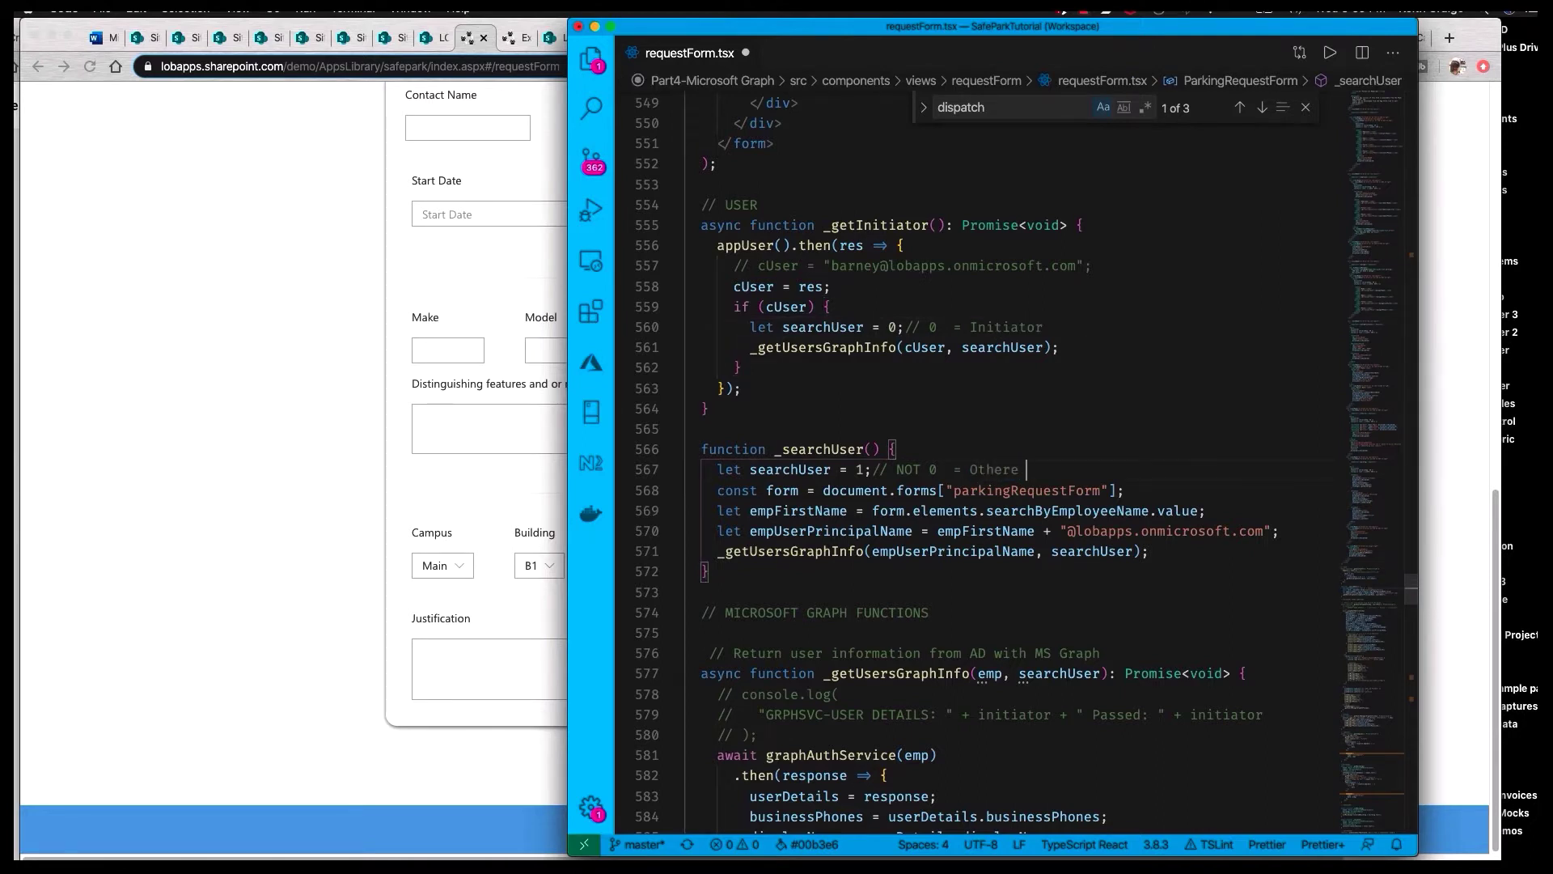
pyautogui.press('BackSpace')
pyautogui.press('BackSpace')
pyautogui.write(' Employees')
pyautogui.click(971, 469)
pyautogui.keyDown('shift'); pyautogui.click(1093, 470); pyautogui.keyUp('shift')
pyautogui.write('U')
pyautogui.write('the Search Fea')
pyautogui.write('ture')
pyautogui.scroll(-1, 811, 303)
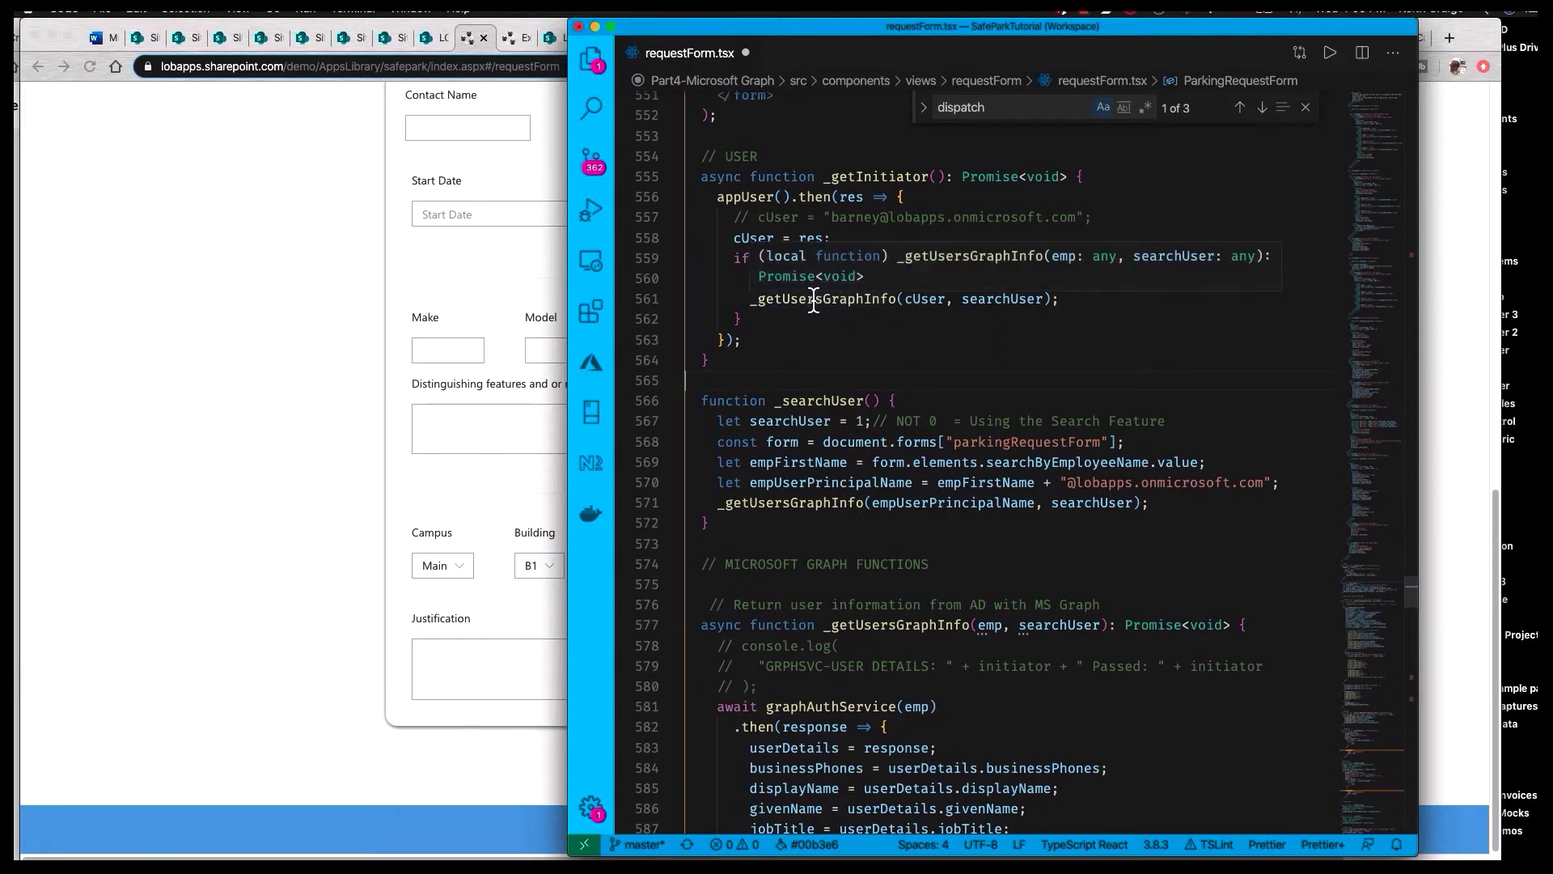
# Review how _getUsersGraphInfo fetches user details through graphAuthService.
pyautogui.click(829, 301)
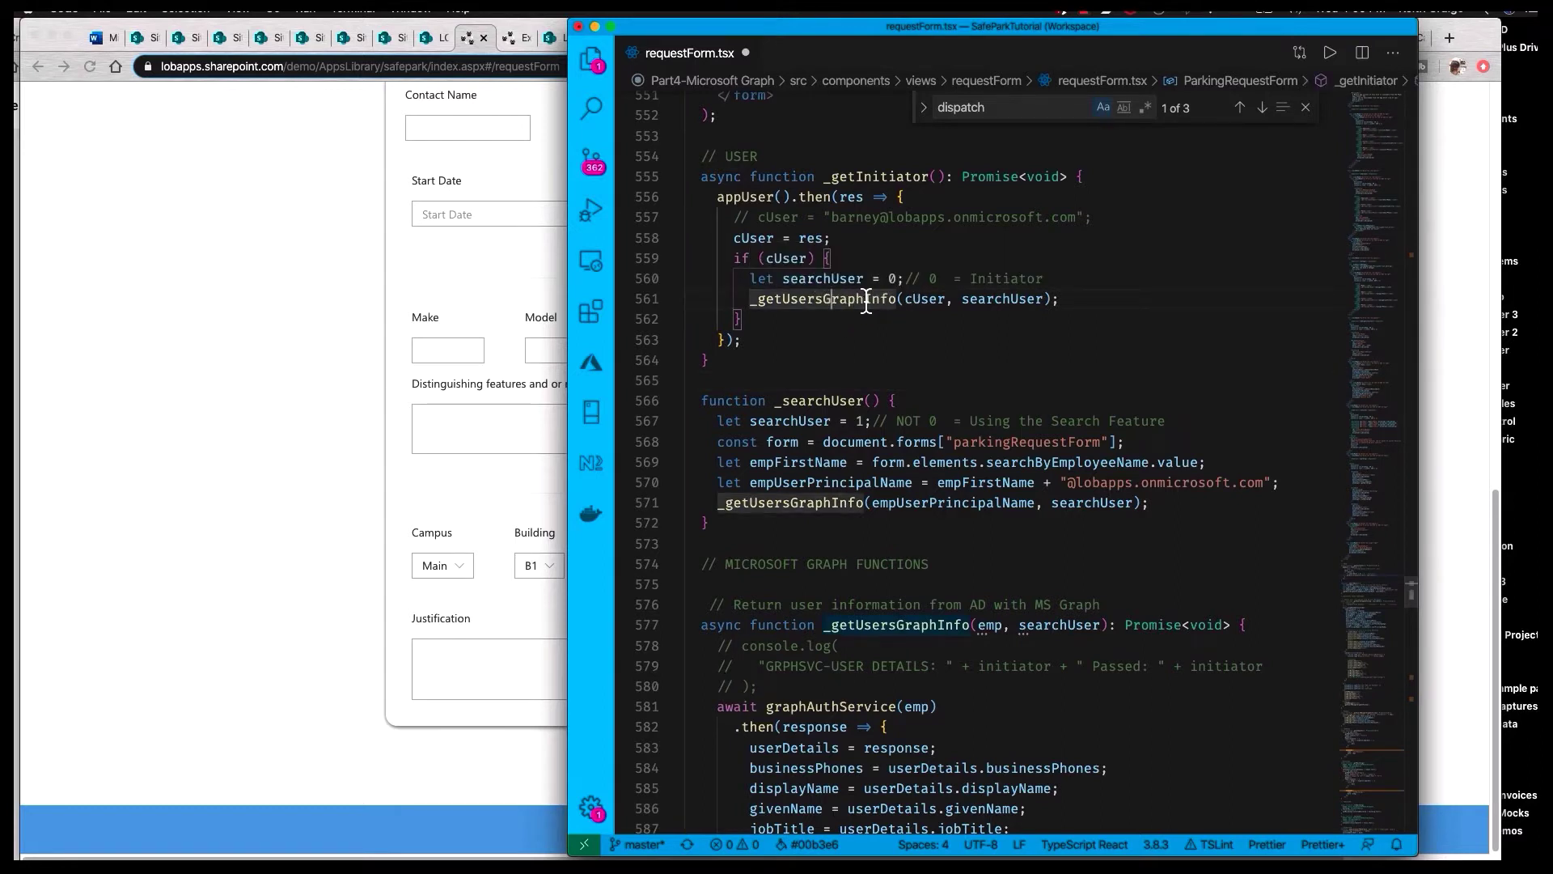
pyautogui.scroll(-3, 959, 467)
pyautogui.scroll(-3, 959, 467)
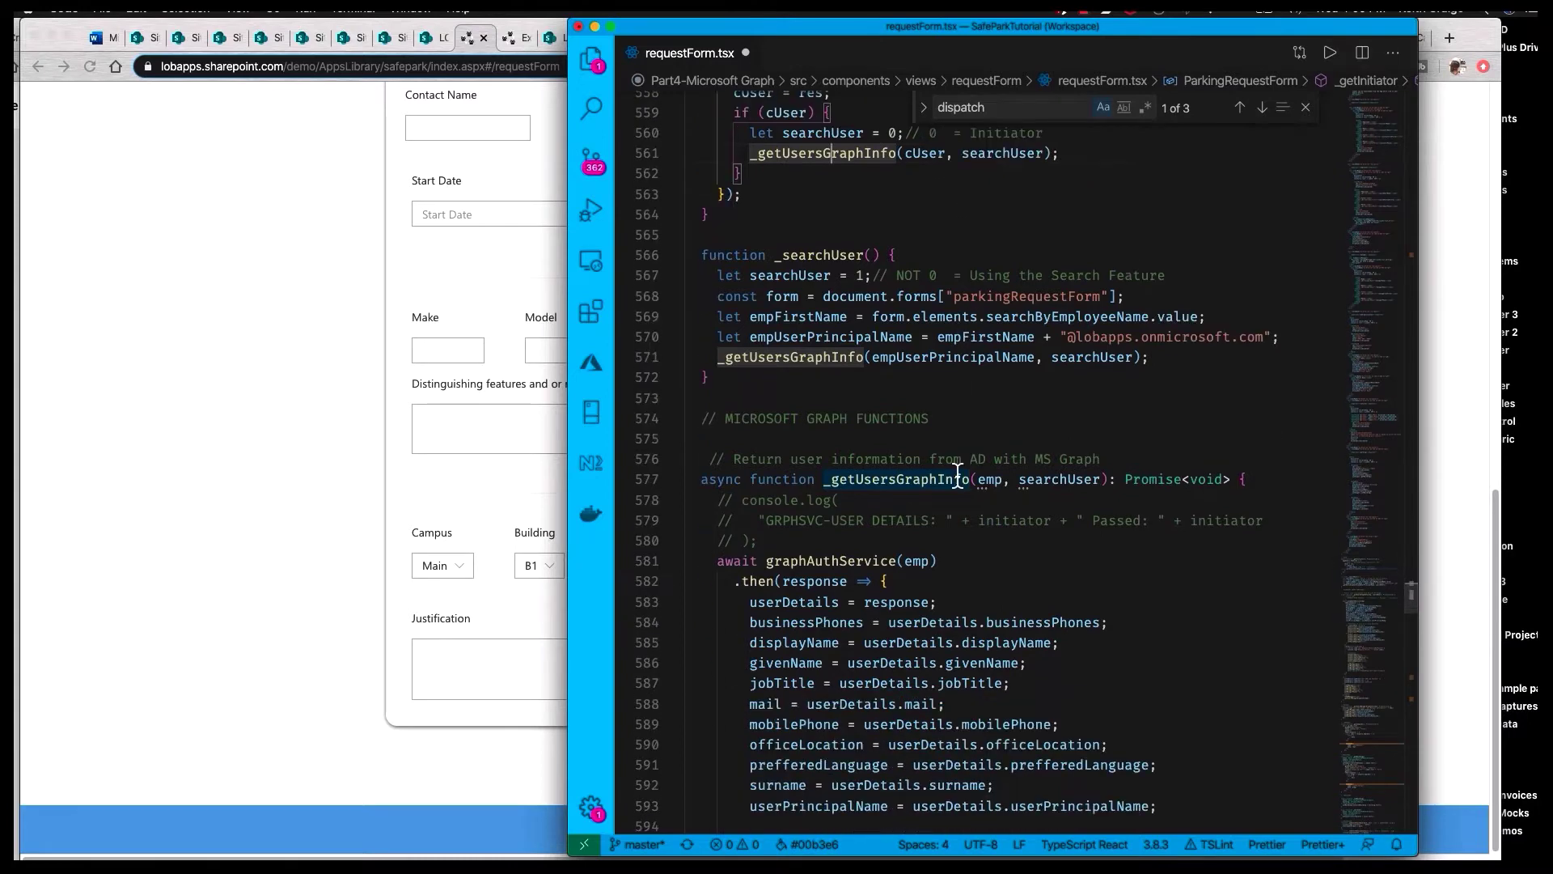
pyautogui.scroll(-2, 892, 473)
pyautogui.scroll(-3, 892, 473)
pyautogui.scroll(-2, 891, 474)
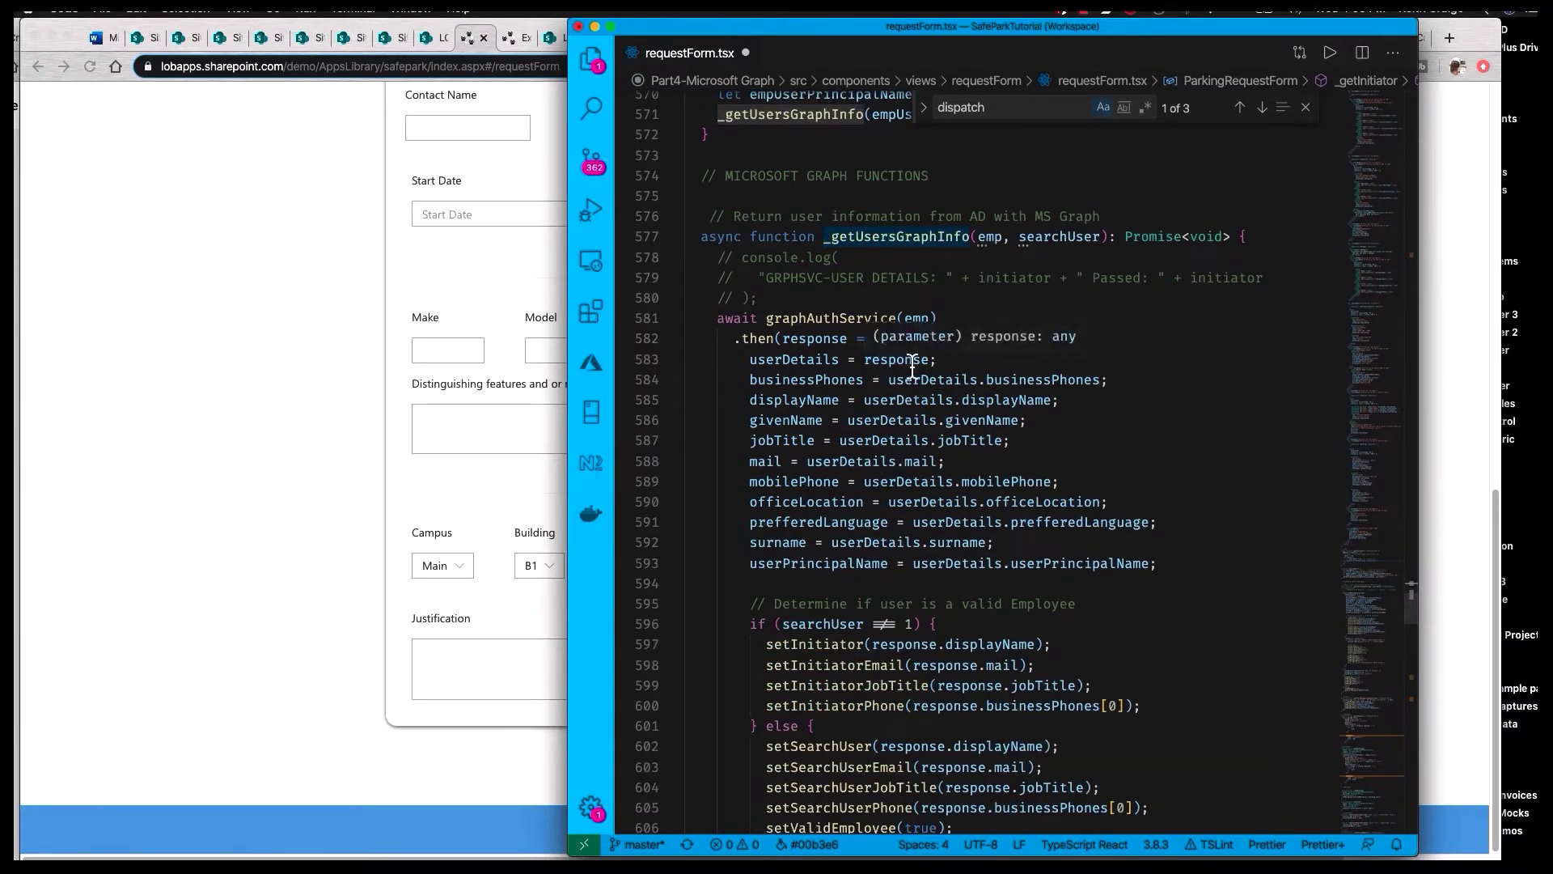
pyautogui.click(846, 318)
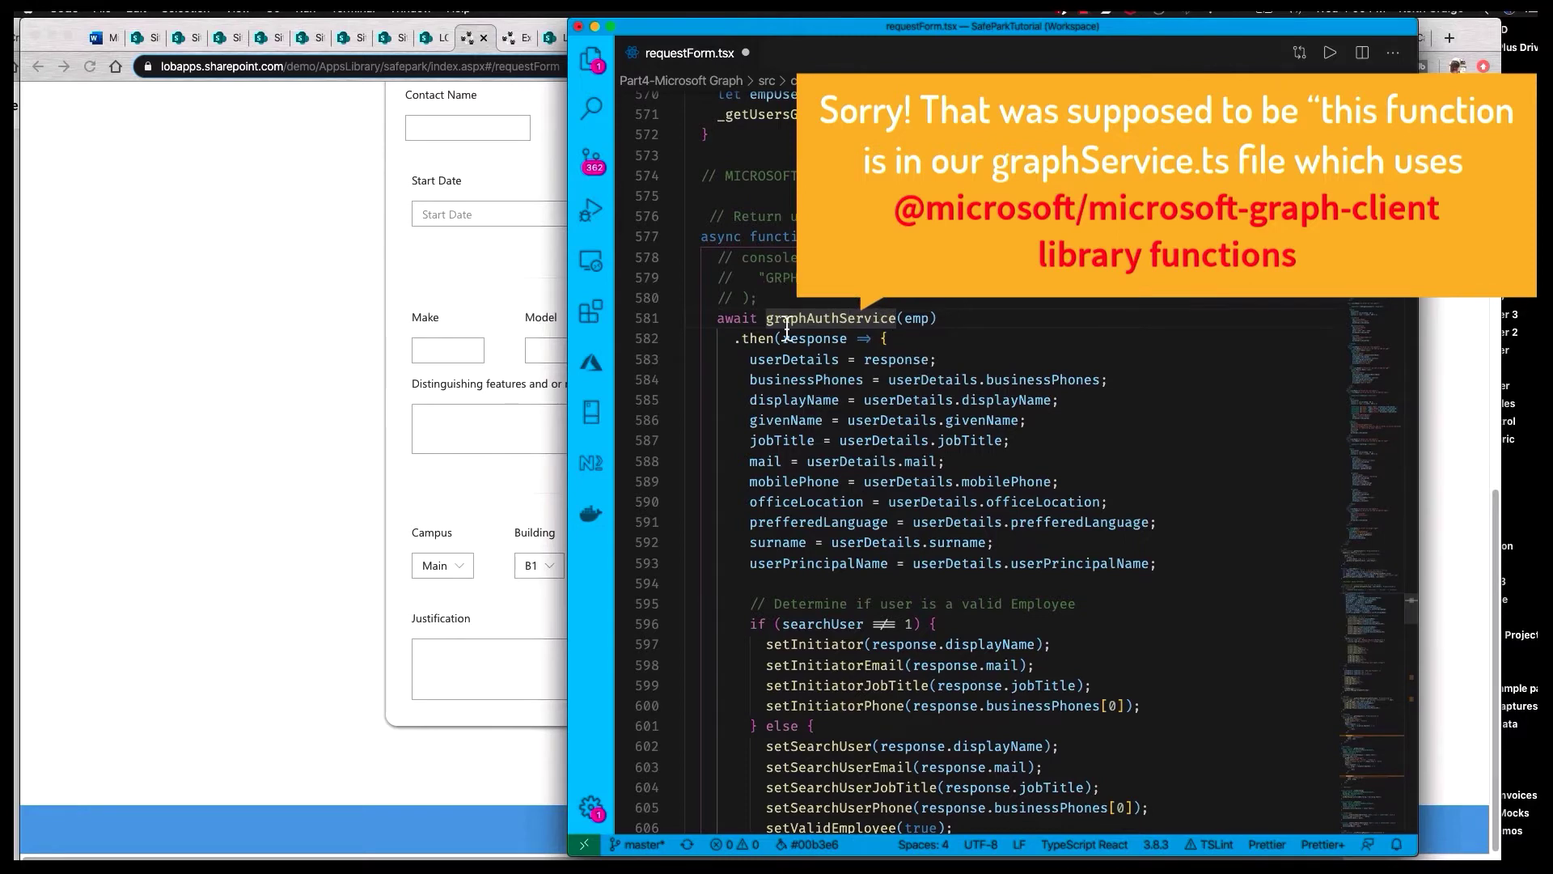
pyautogui.scroll(-3, 757, 360)
pyautogui.scroll(-2, 755, 359)
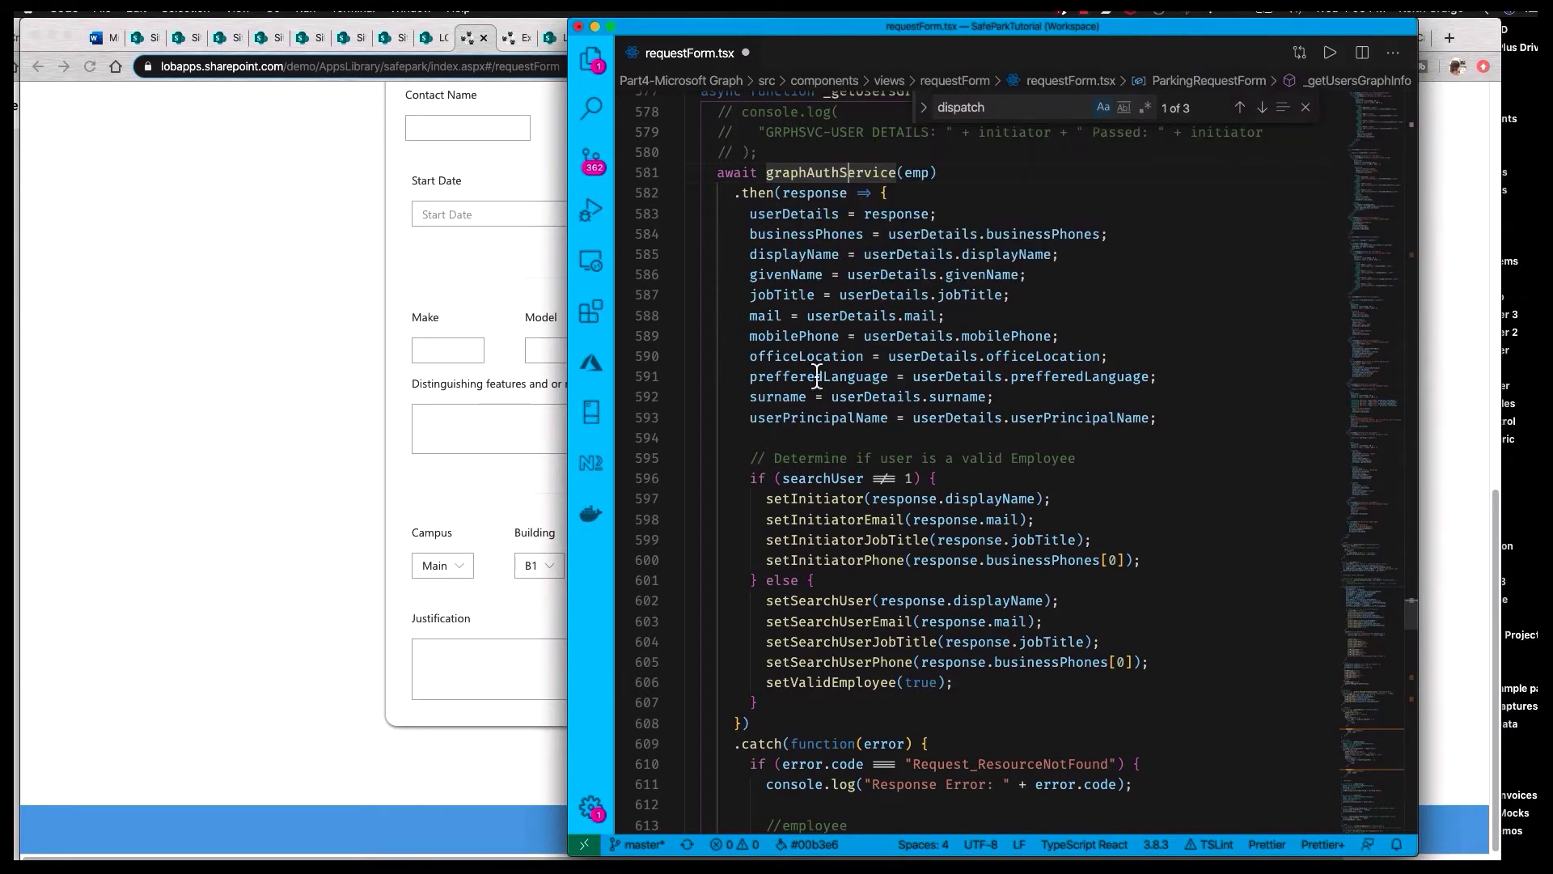
pyautogui.scroll(-2, 947, 261)
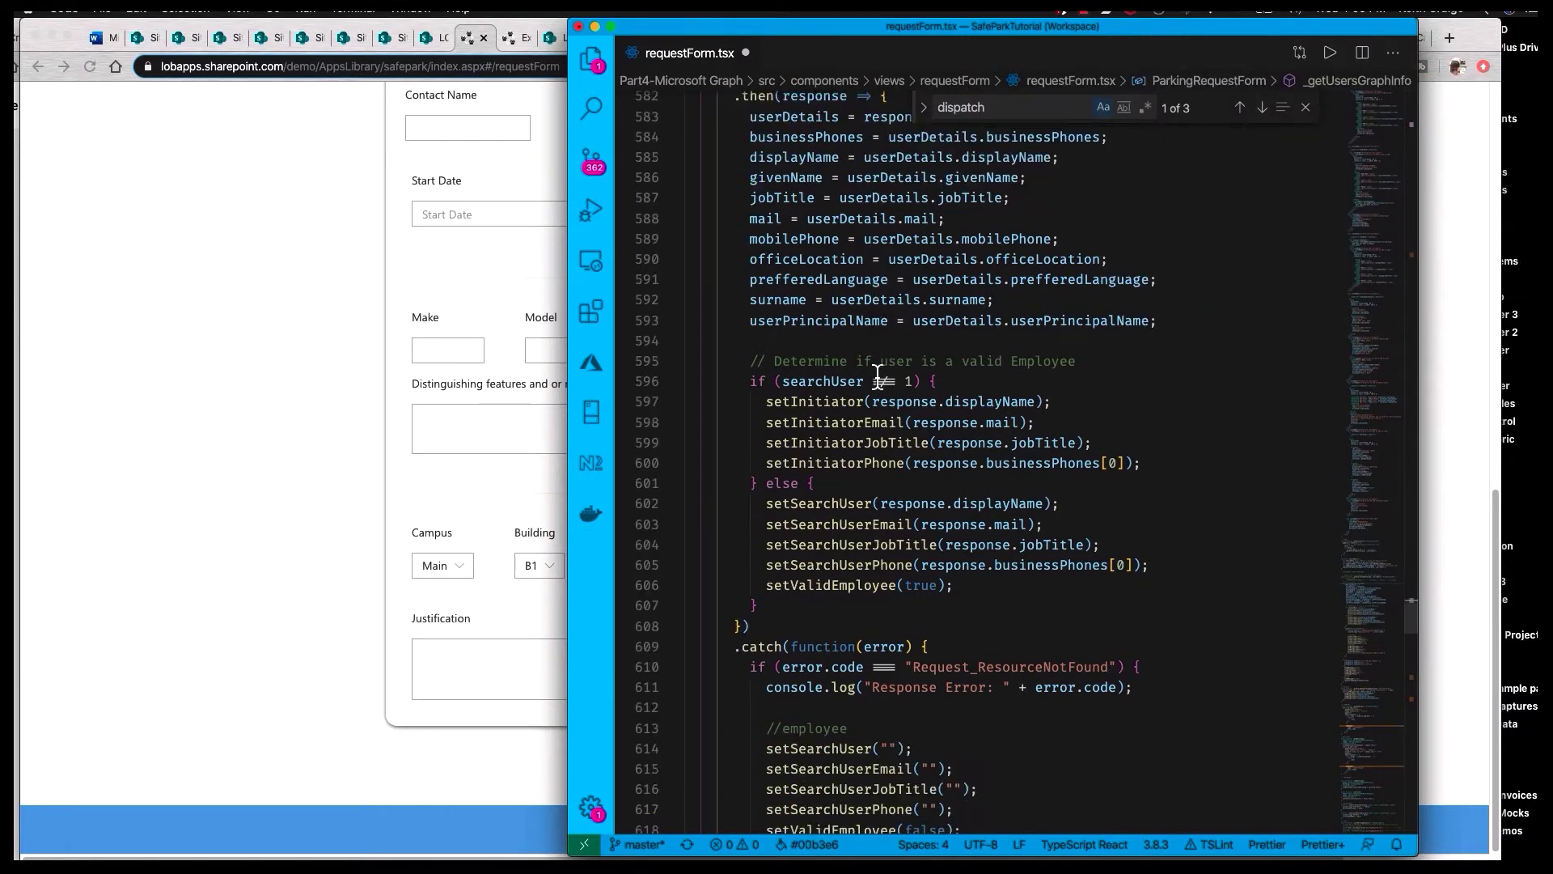
pyautogui.scroll(-2, 940, 257)
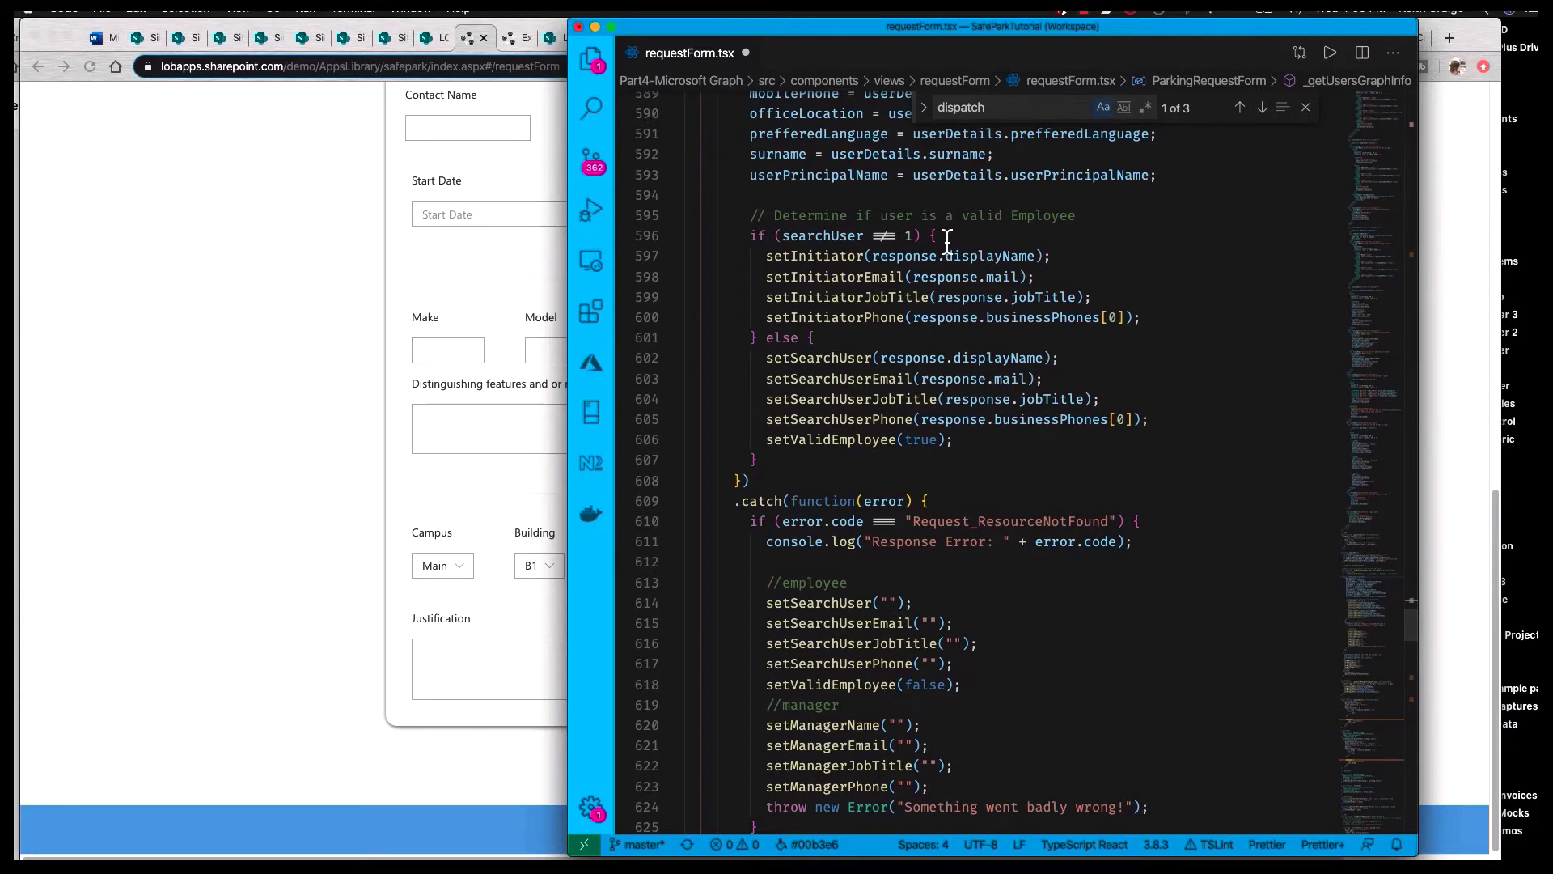
pyautogui.click(797, 256)
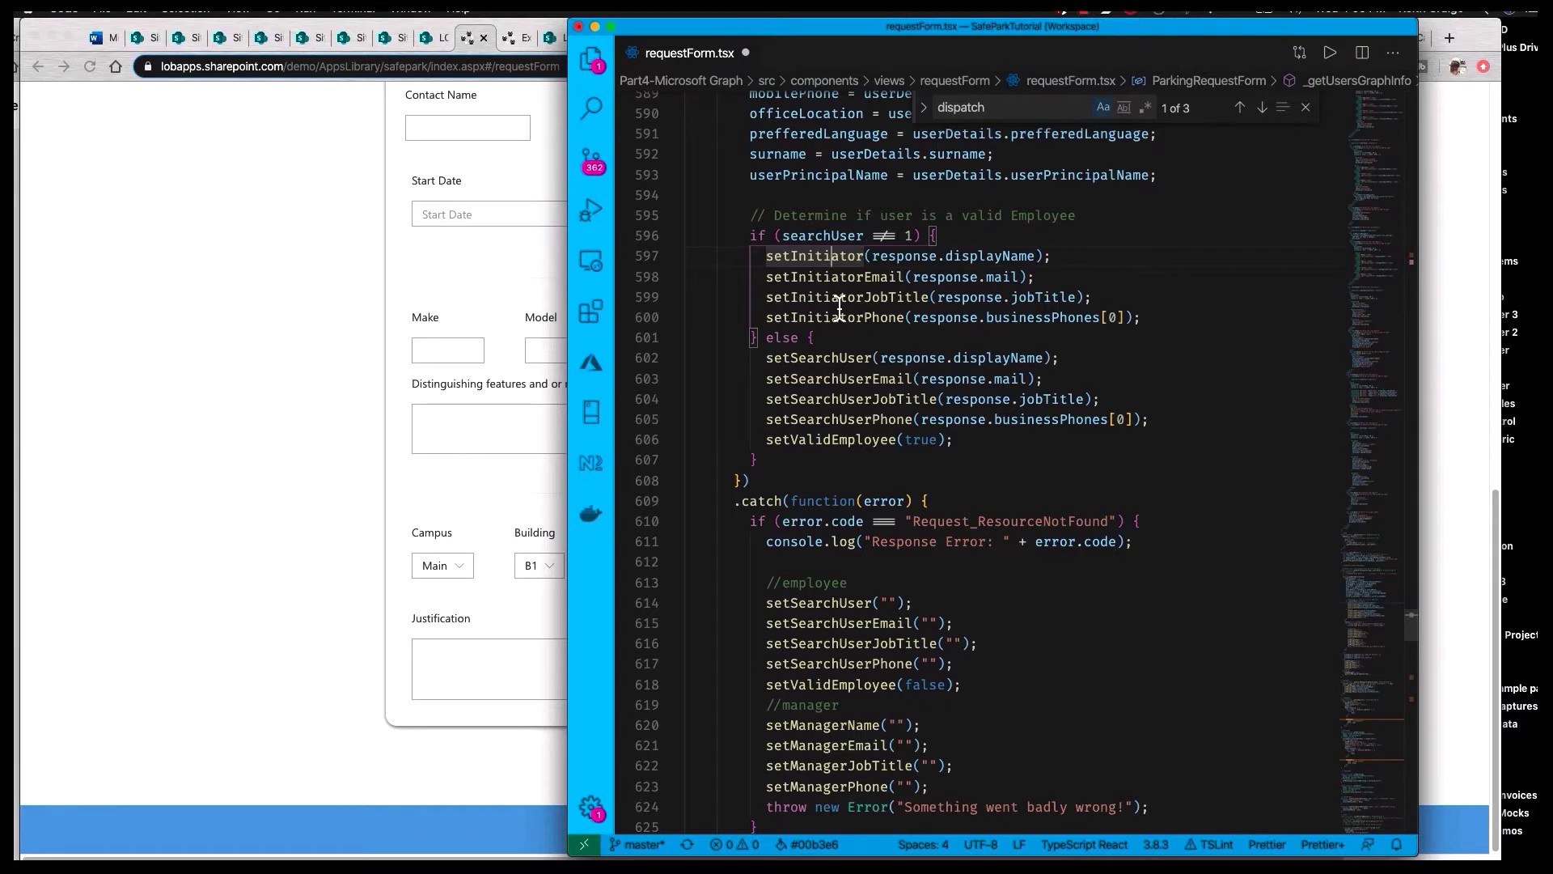
pyautogui.scroll(-1, 1048, 328)
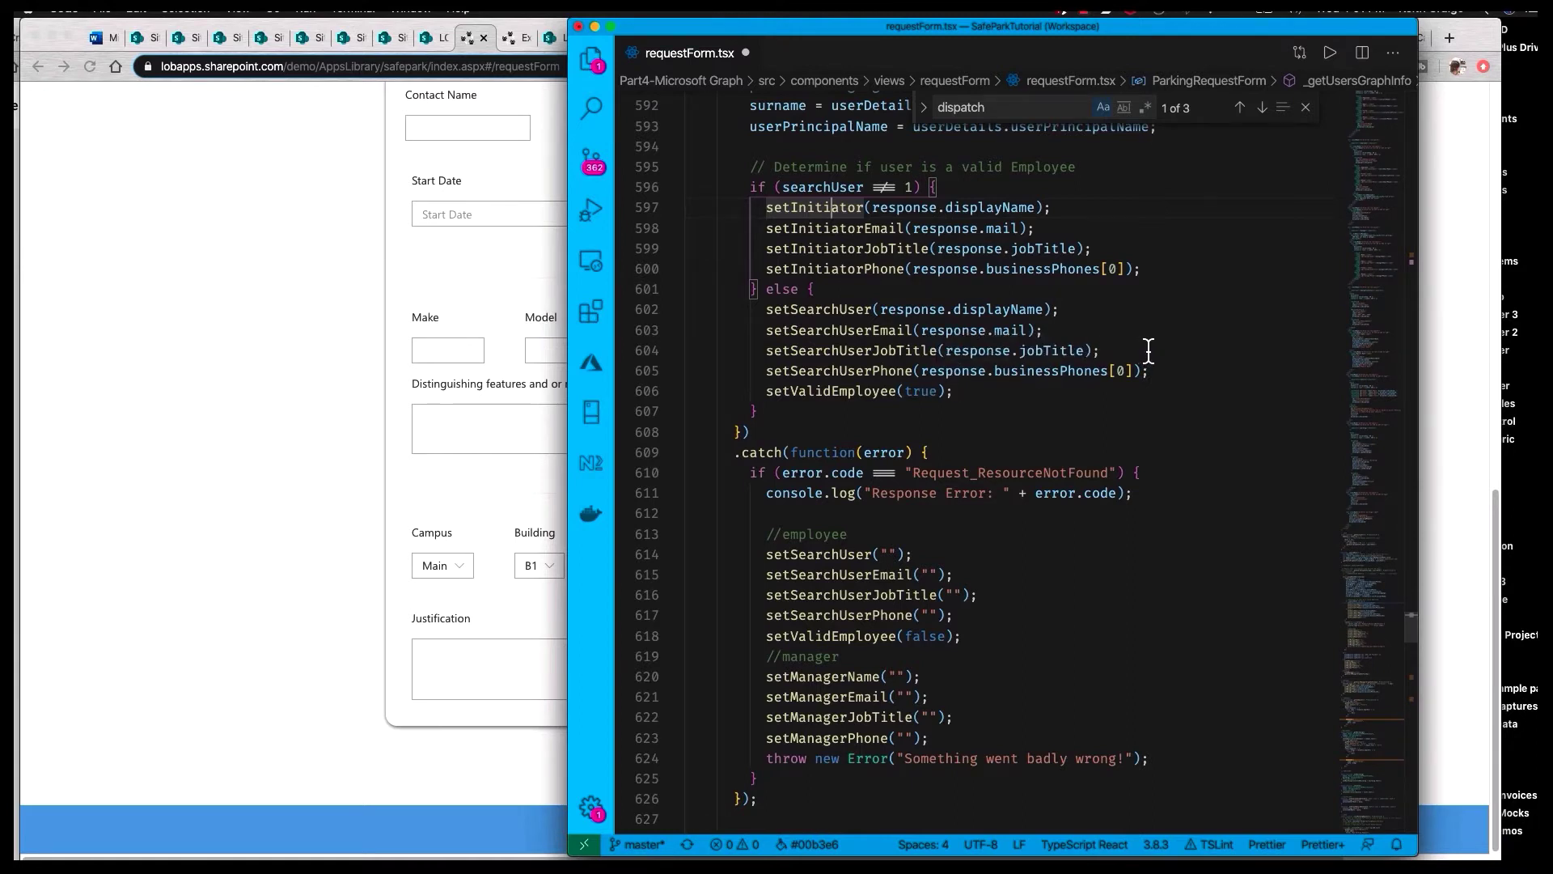
pyautogui.scroll(-2, 1172, 362)
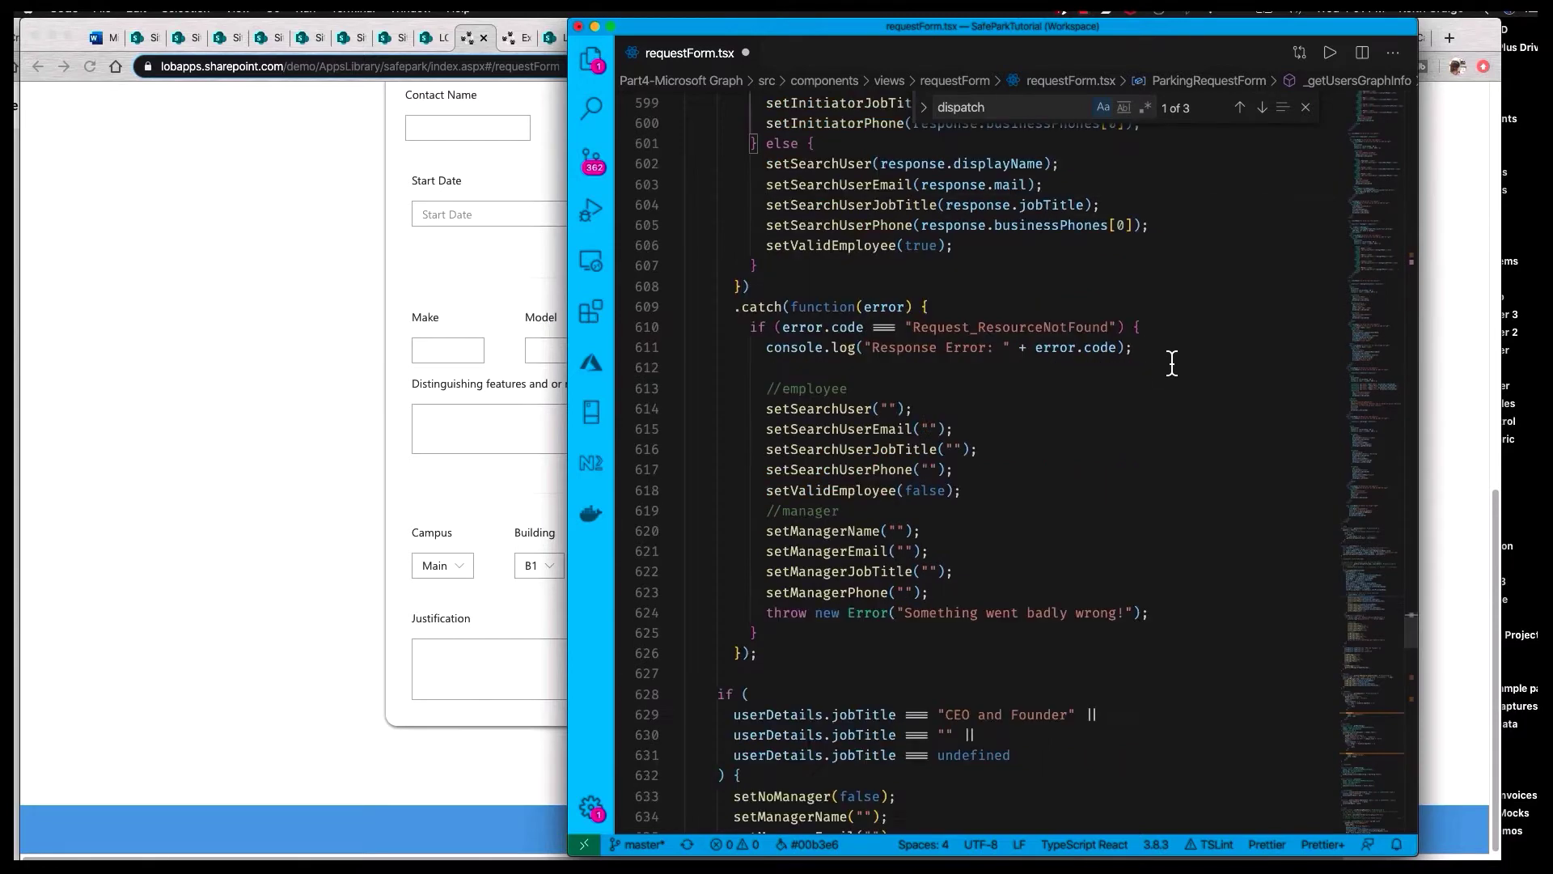
pyautogui.scroll(-1, 1172, 362)
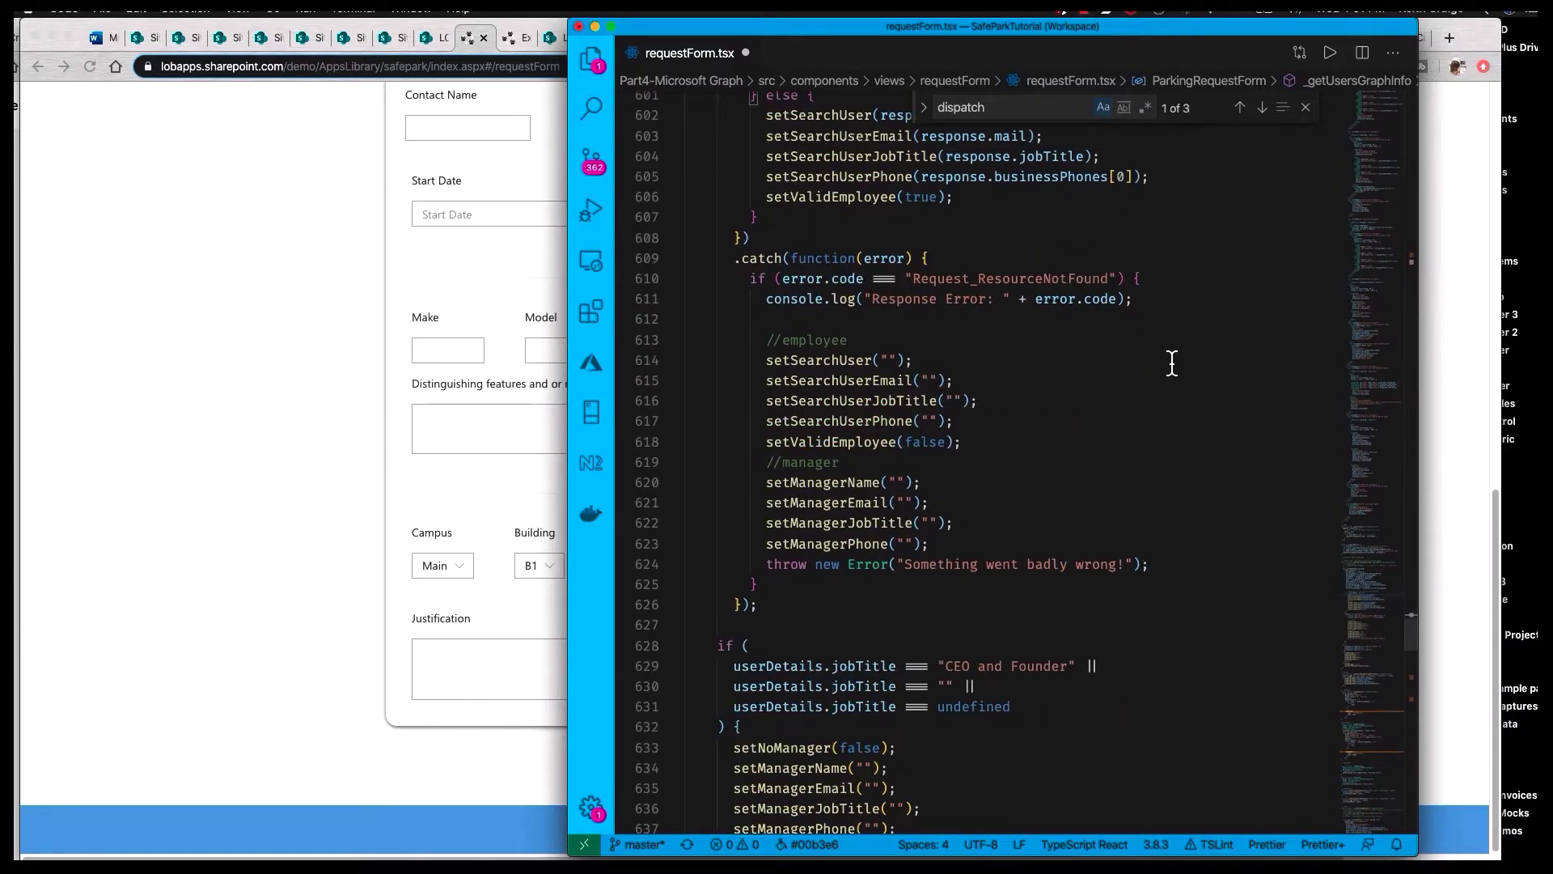
pyautogui.scroll(-2, 1172, 361)
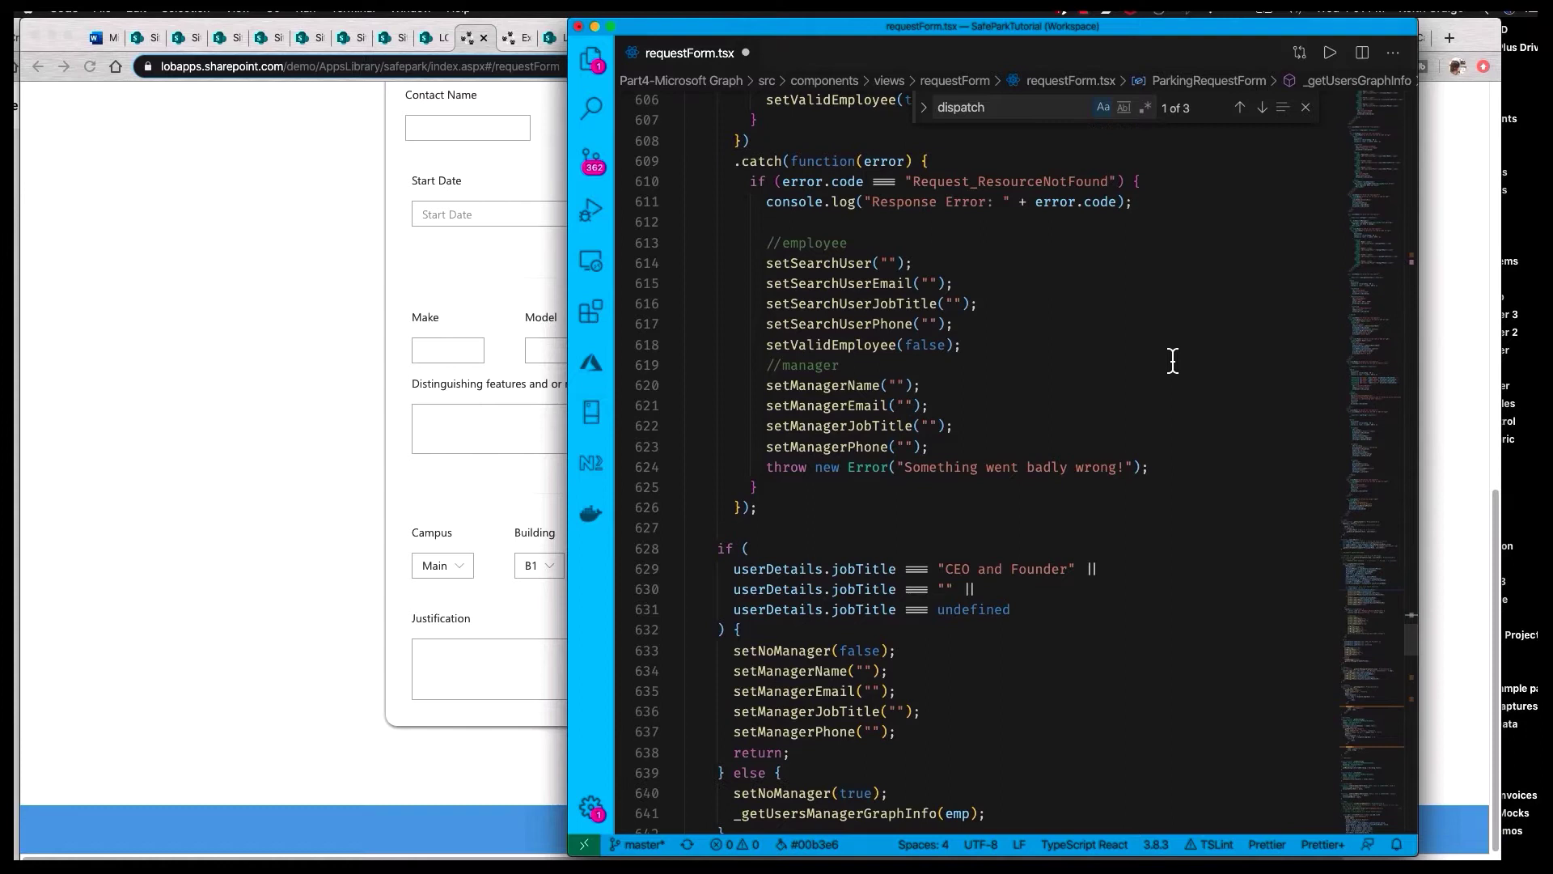
pyautogui.scroll(1, 1172, 361)
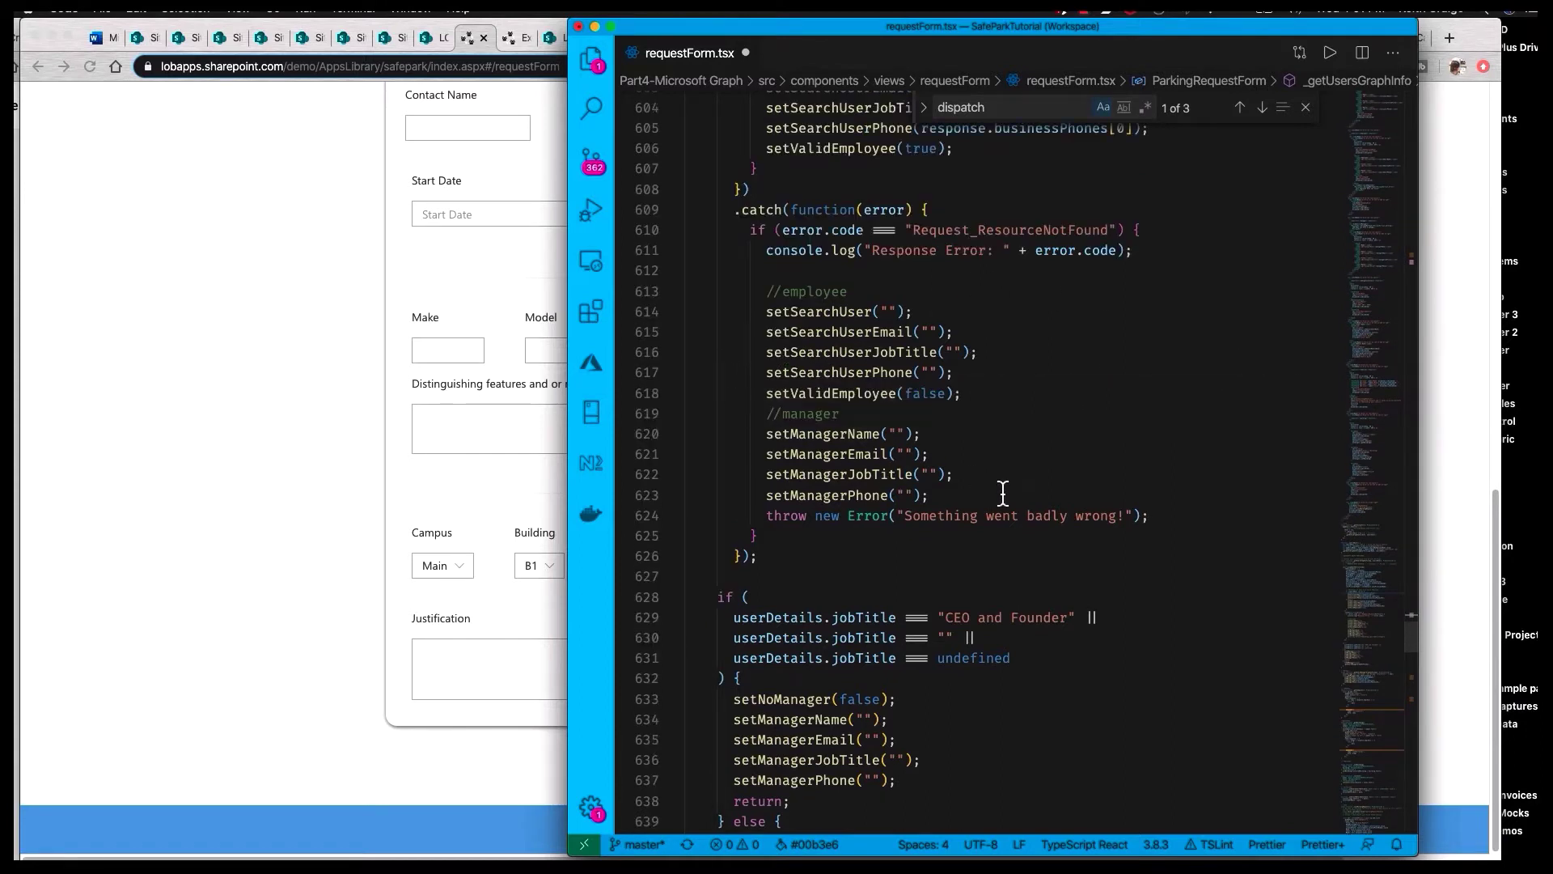
pyautogui.scroll(-5, 1060, 434)
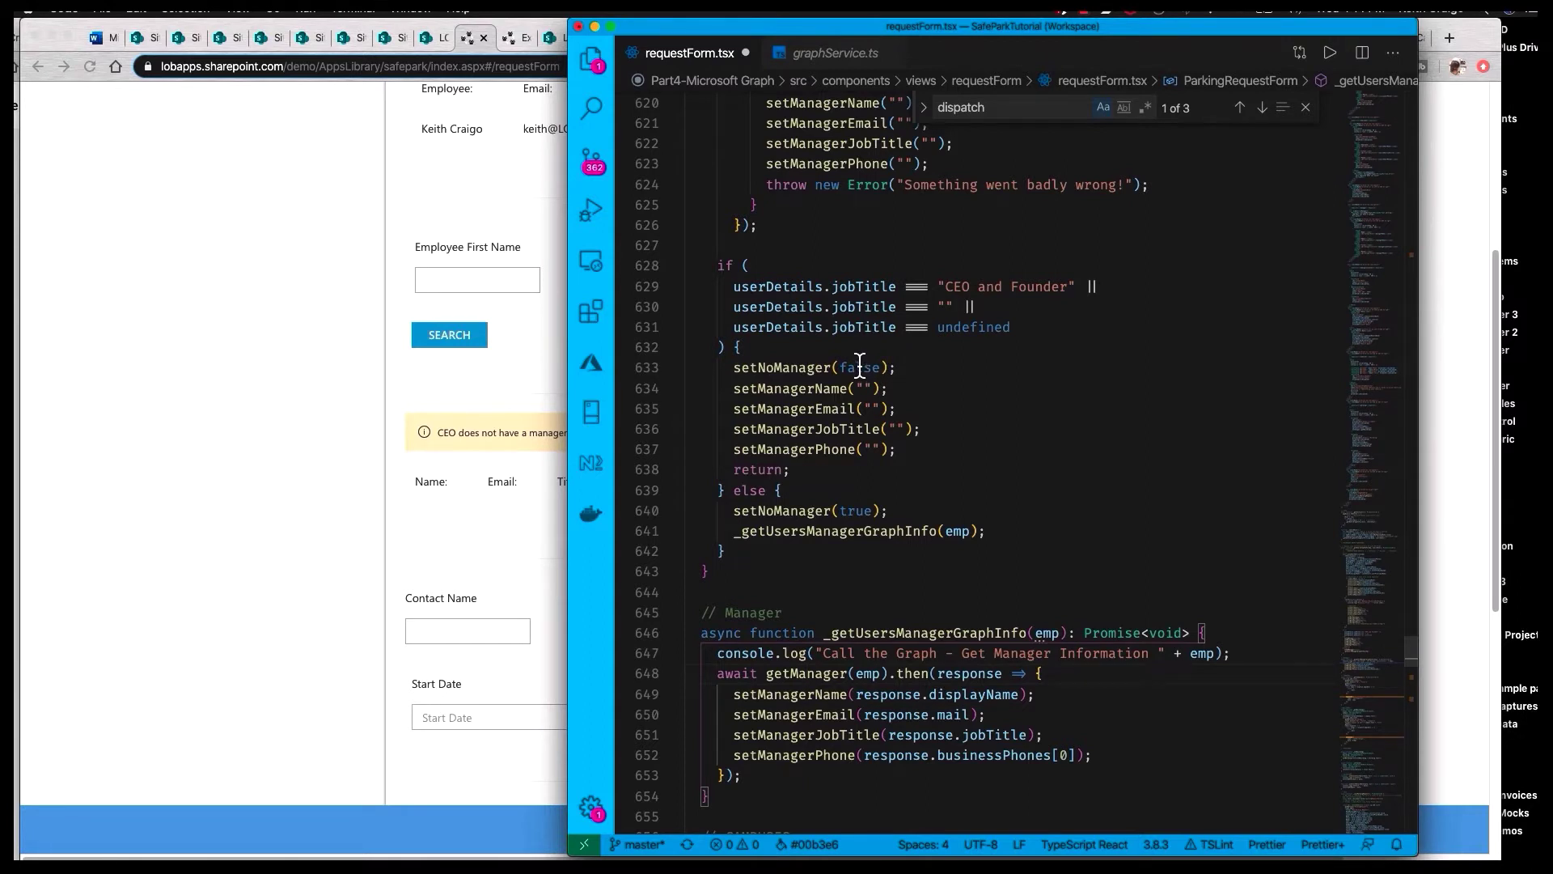
# Check the 'CEO does not have a manager.' notice on the SafePark request form.
pyautogui.click(472, 444)
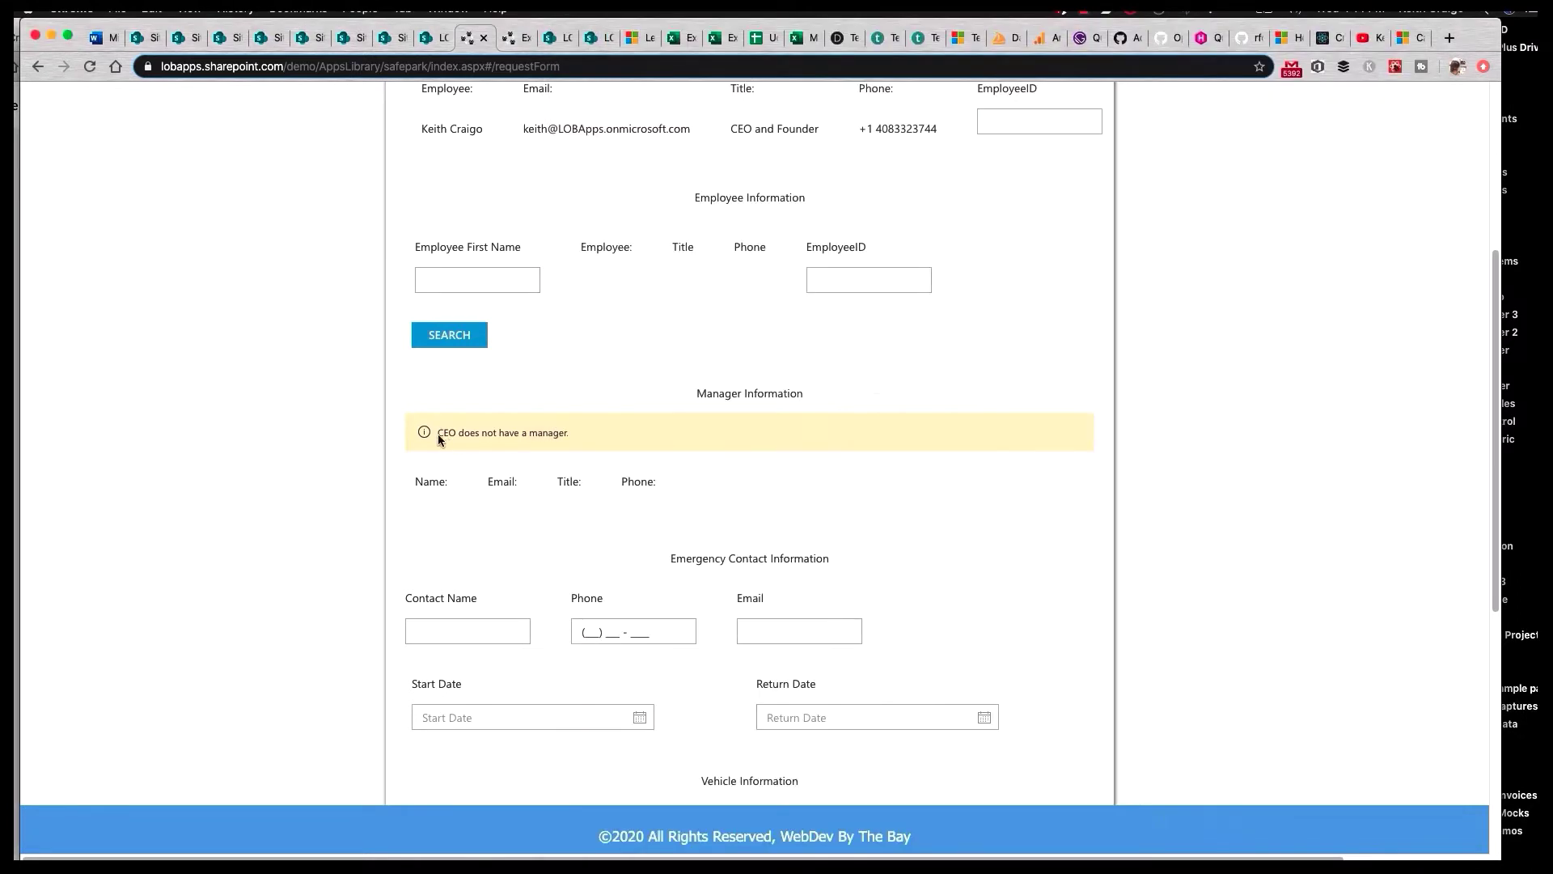
pyautogui.moveTo(420, 432); pyautogui.dragTo(571, 428)
pyautogui.click(721, 435)
pyautogui.press('super+Tab')
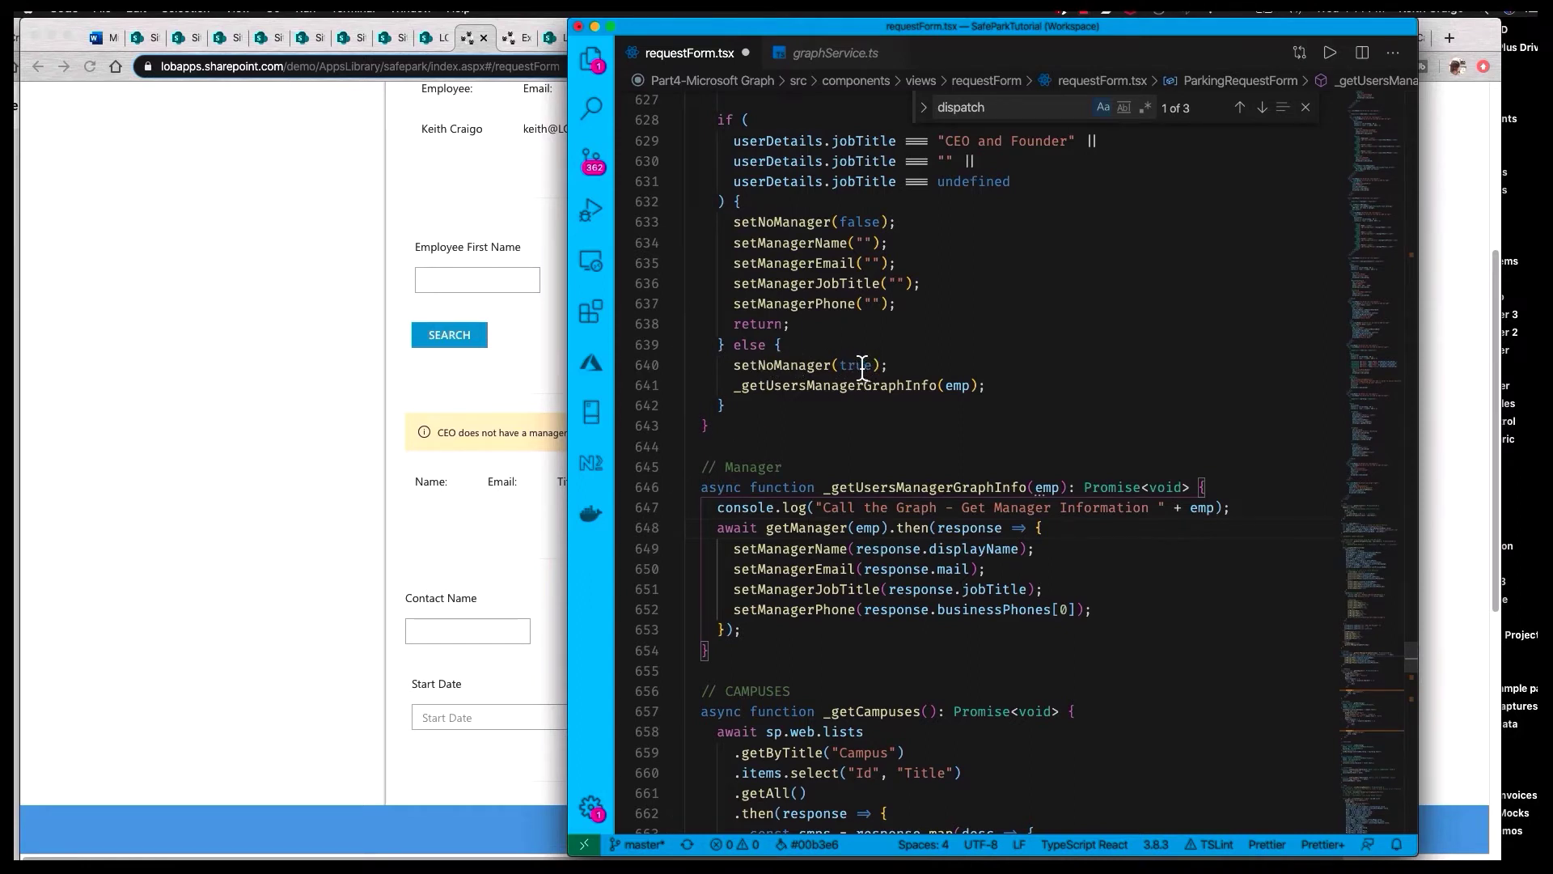
# Recheck the form, then return to the manager lookup call in the code.
pyautogui.click(449, 437)
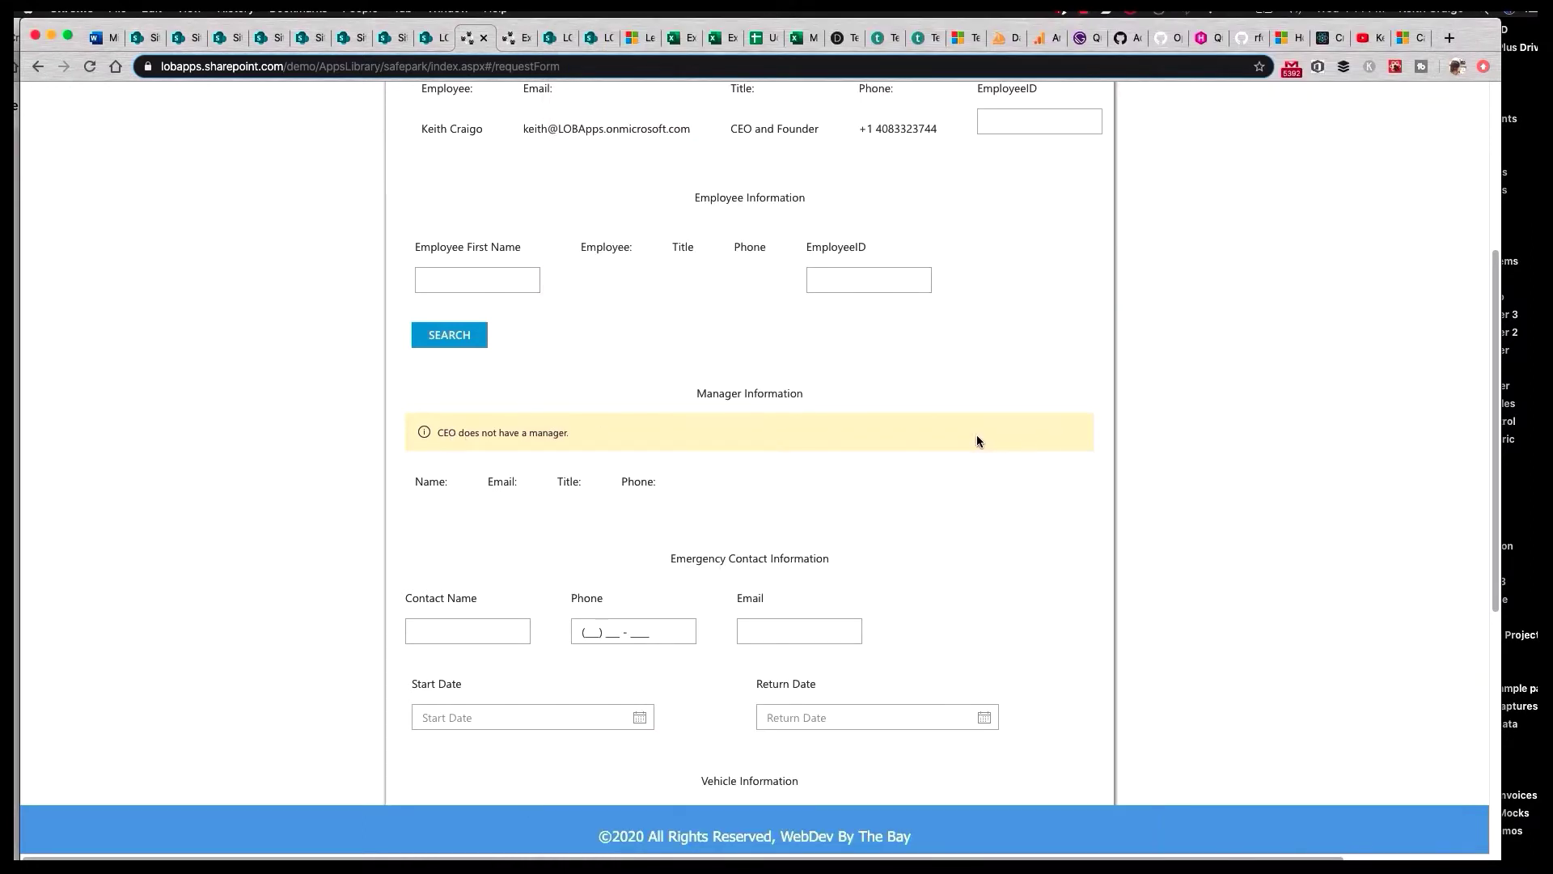
pyautogui.press('super+Tab')
pyautogui.press('super+Tab')
pyautogui.press('Tab')
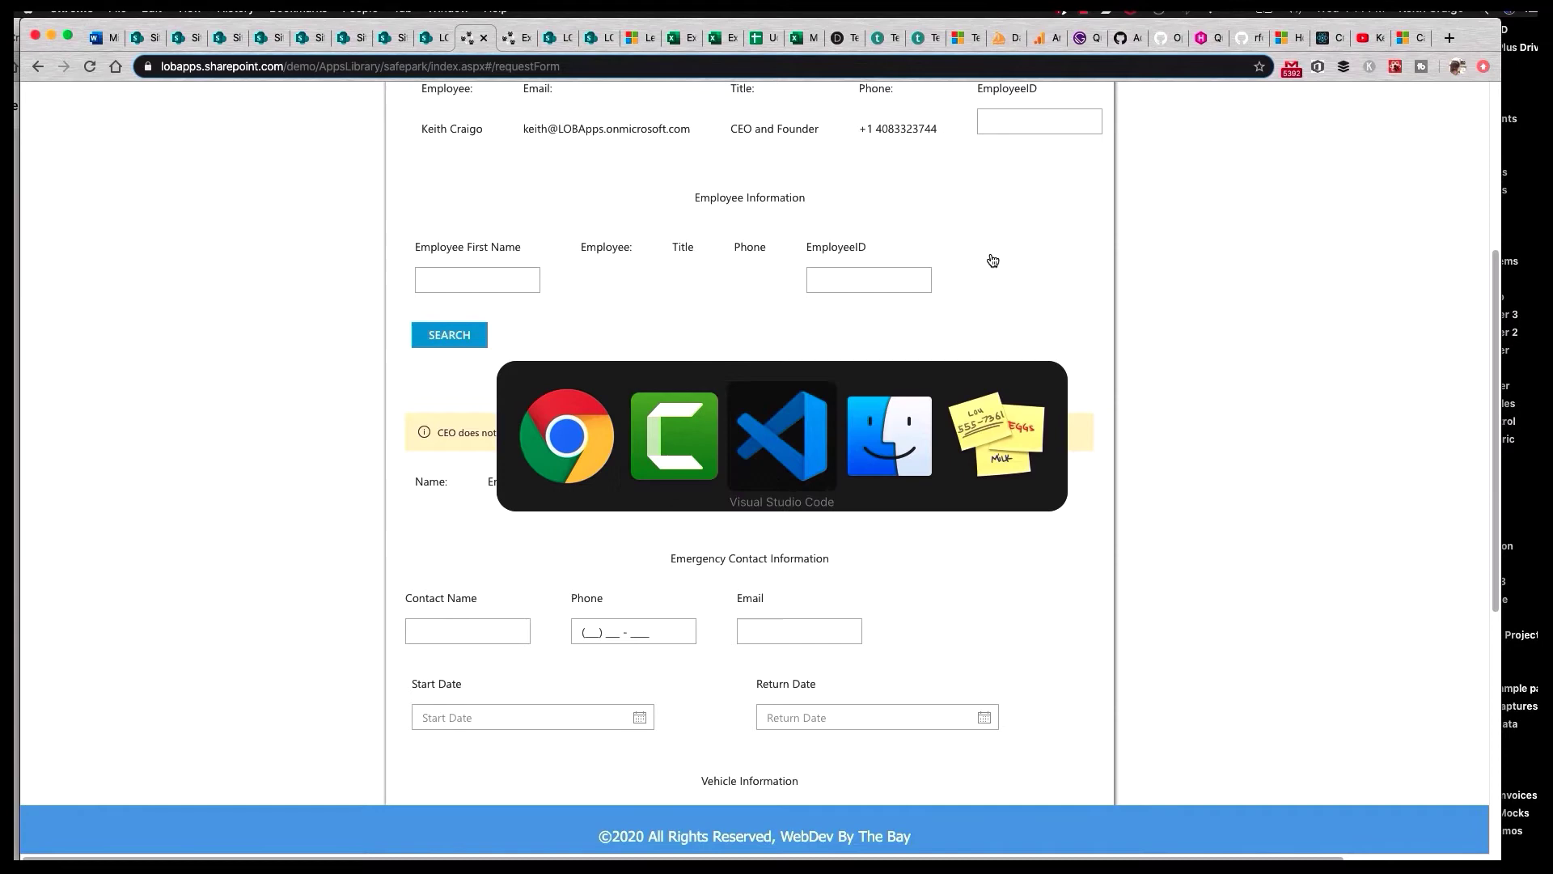
pyautogui.click(842, 385)
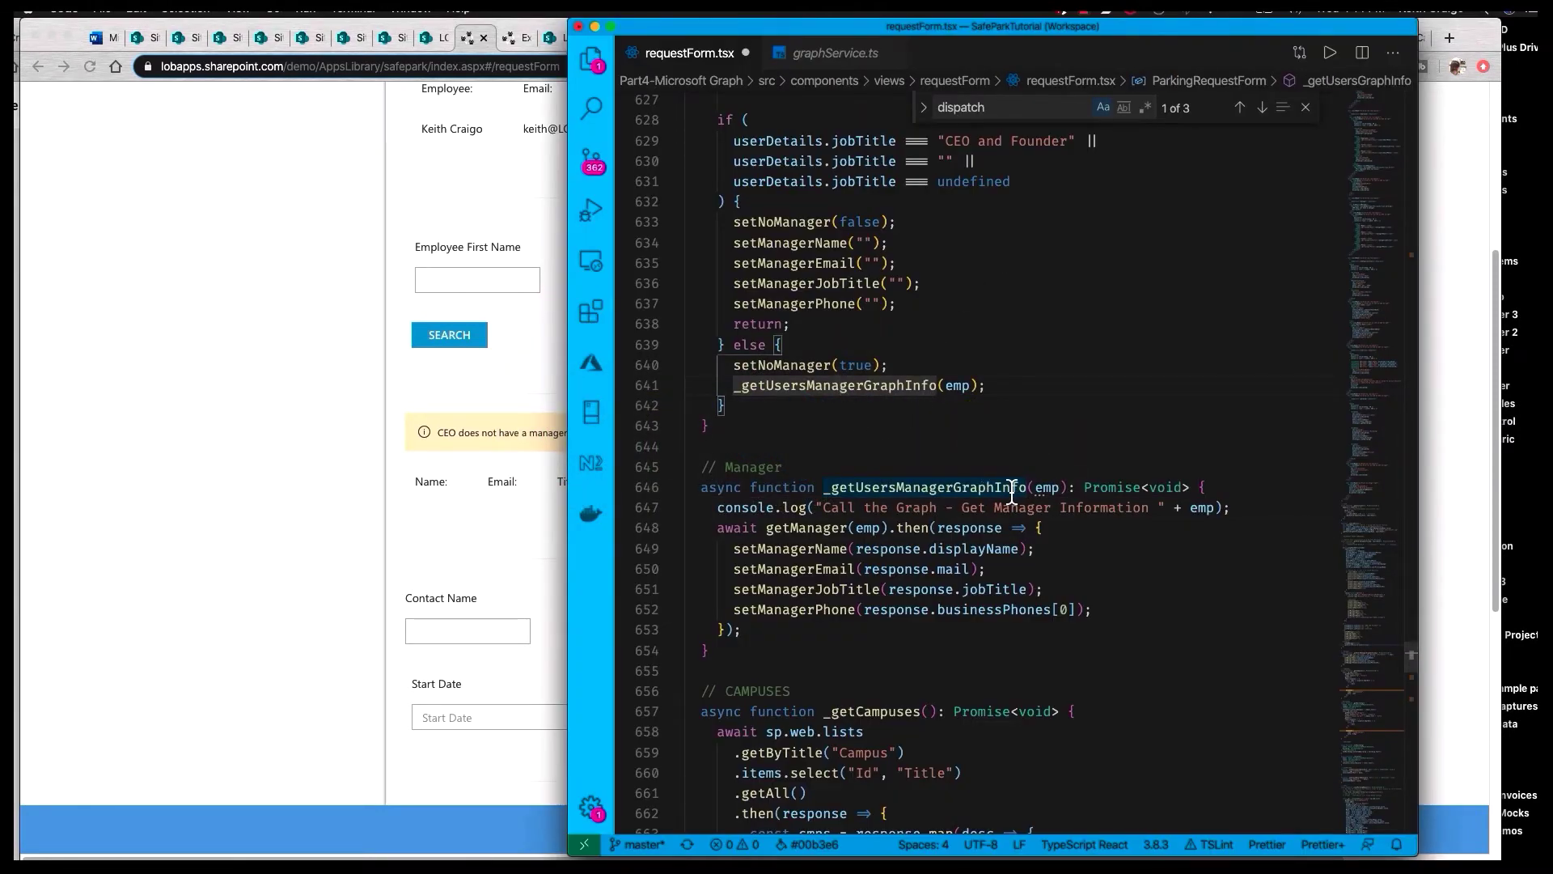
pyautogui.moveTo(1045, 487)
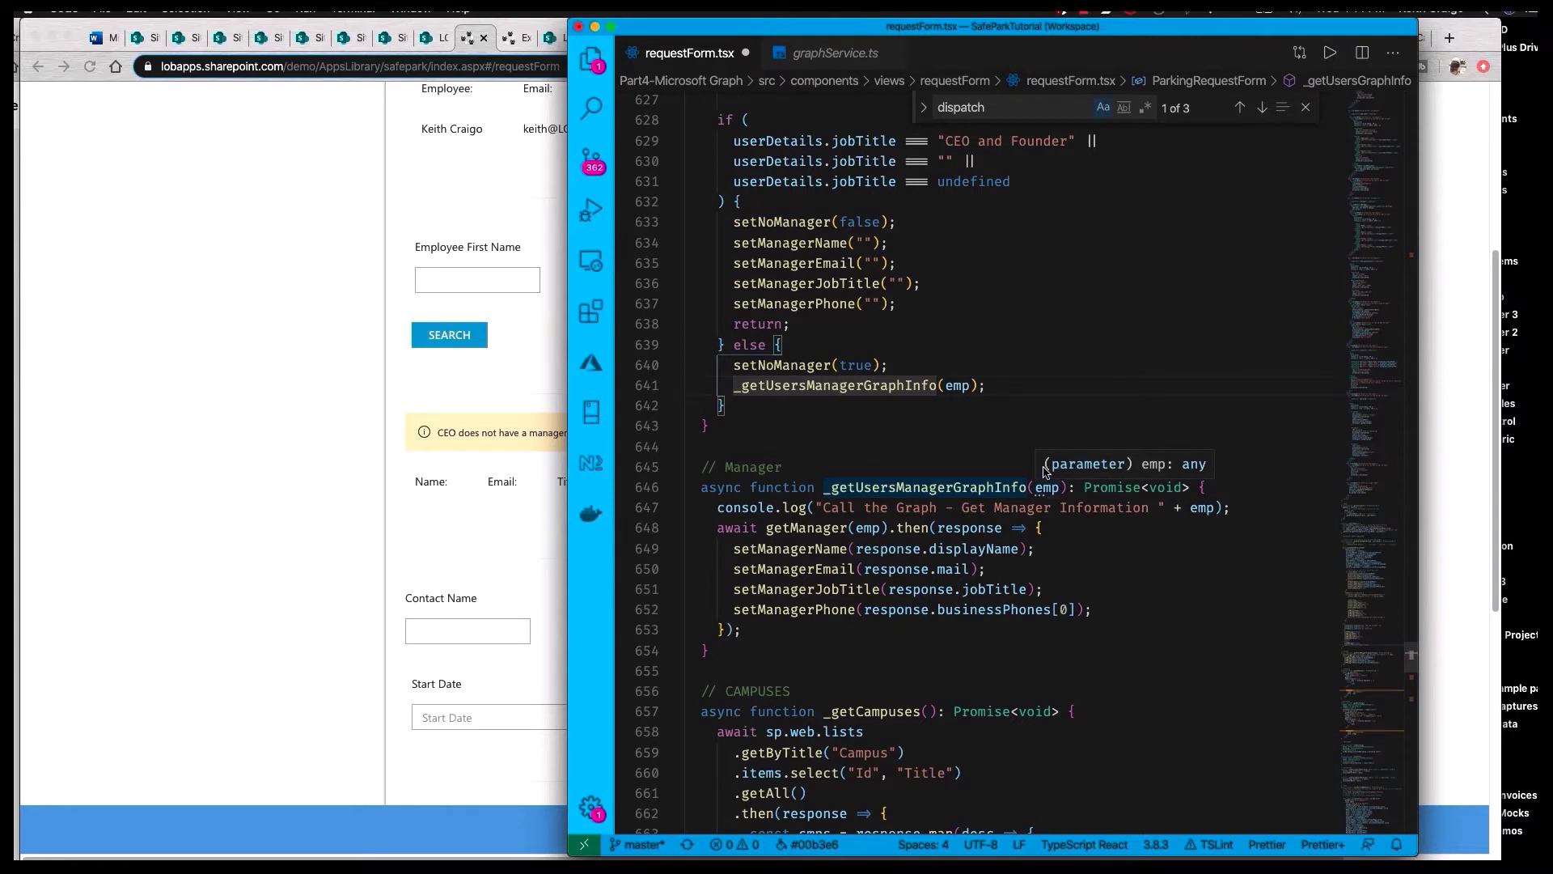
pyautogui.click(790, 530)
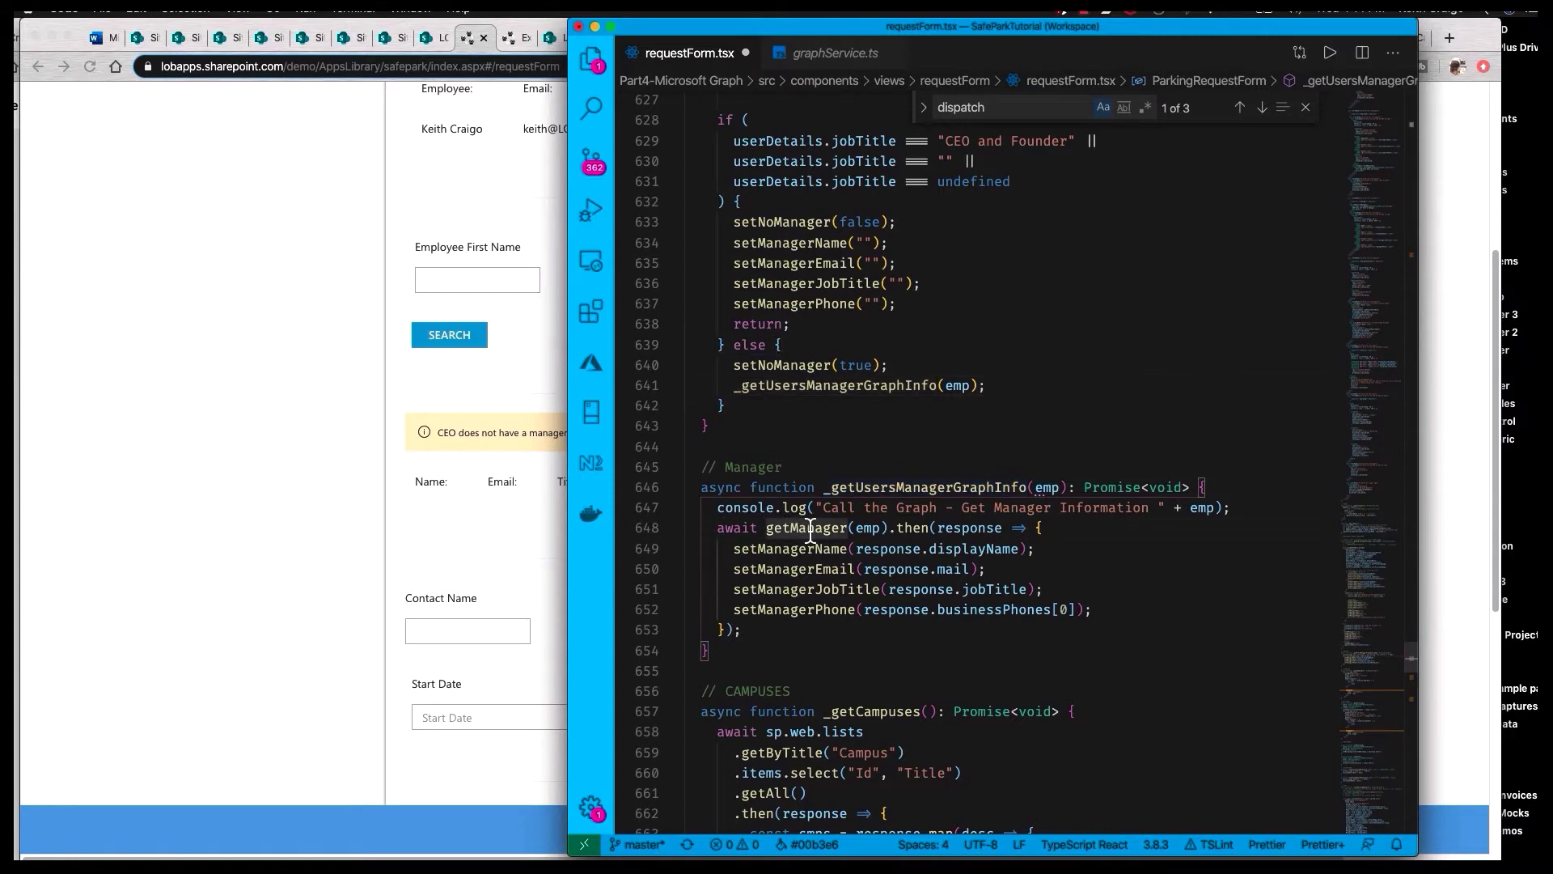
pyautogui.rightClick(813, 531)
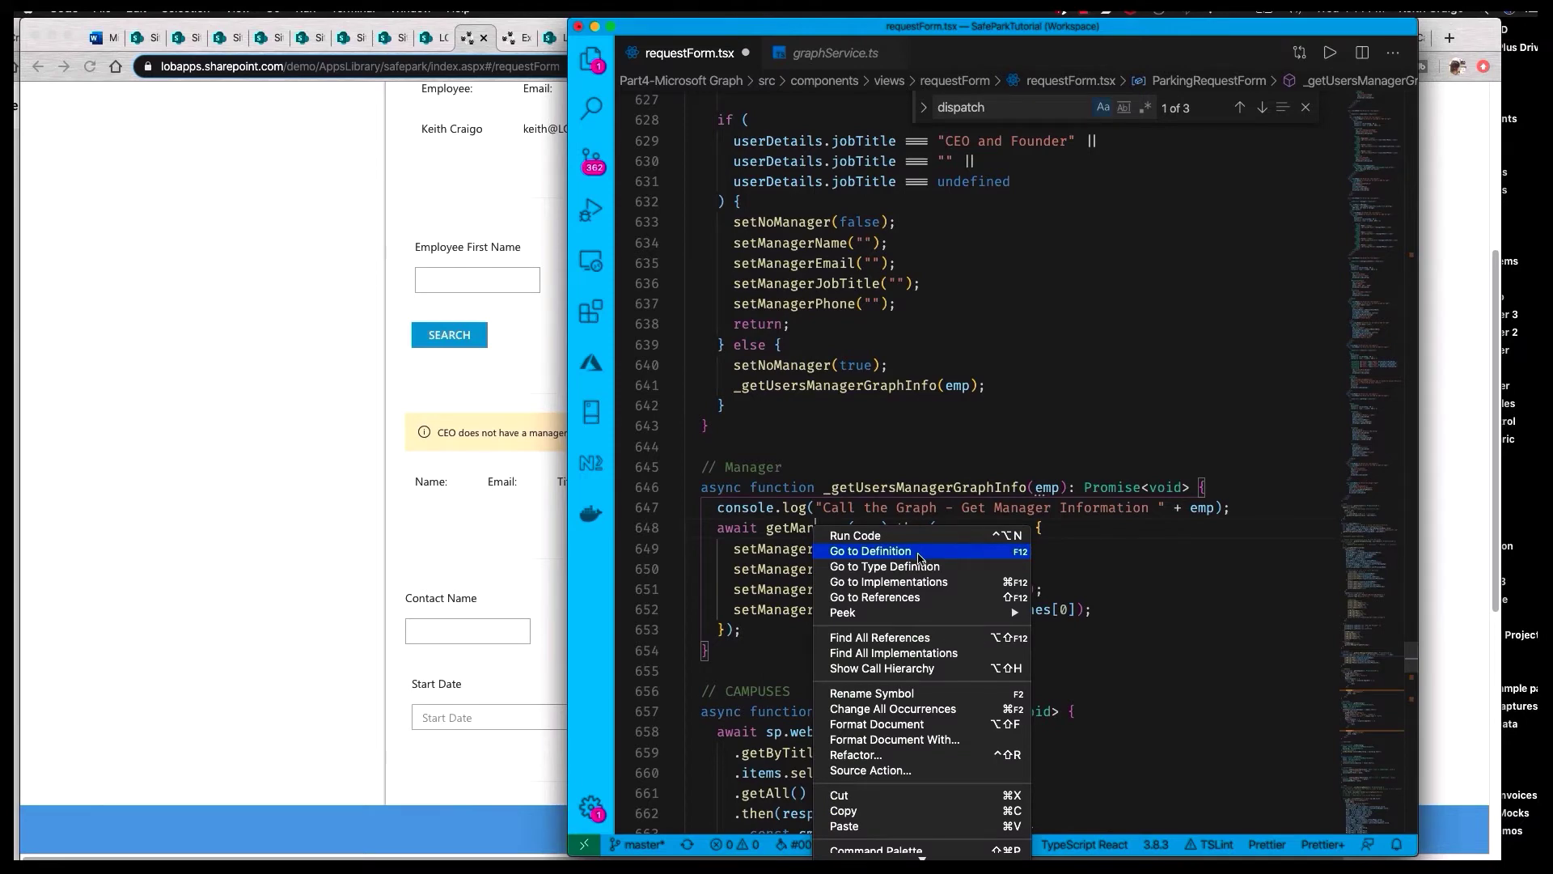
pyautogui.click(919, 554)
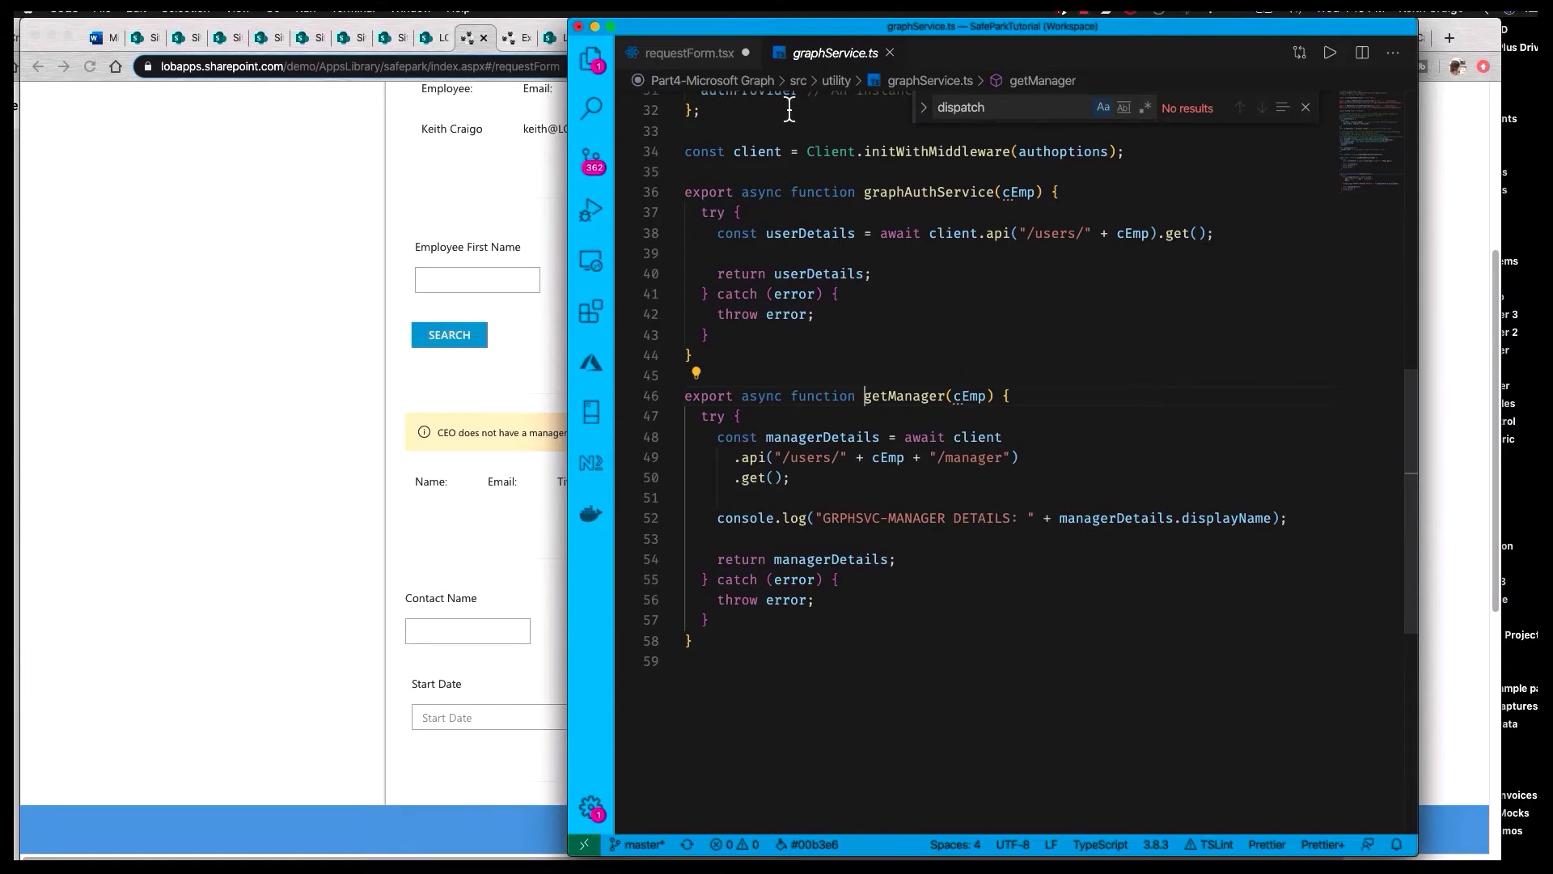
# Return to _getUsersGraphInfo in requestForm.tsx's Microsoft Graph functions section.
pyautogui.click(690, 52)
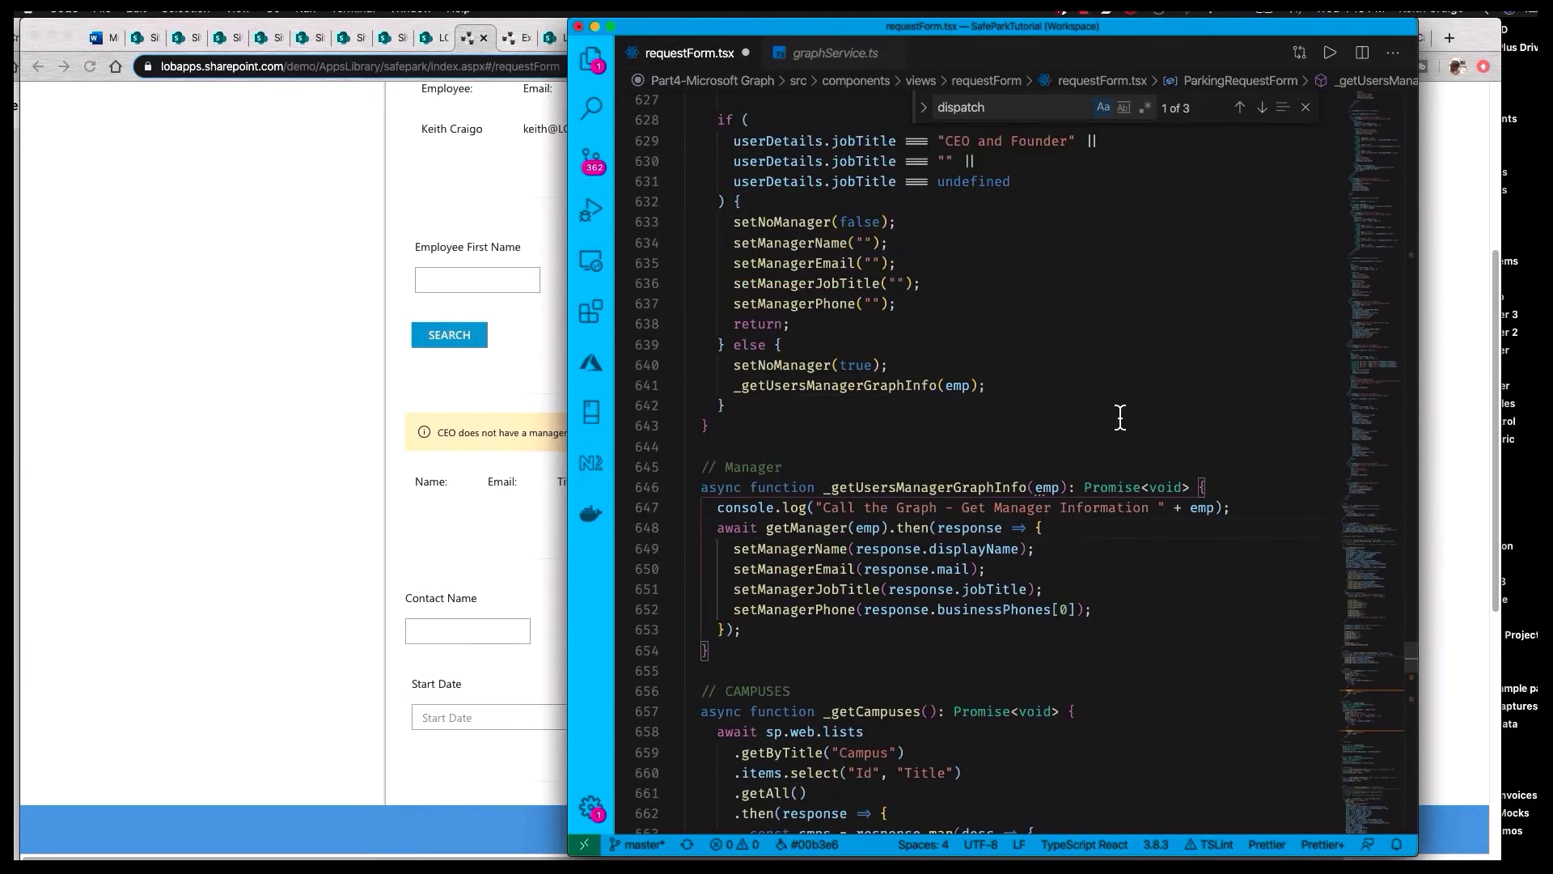
pyautogui.scroll(-3, 1128, 413)
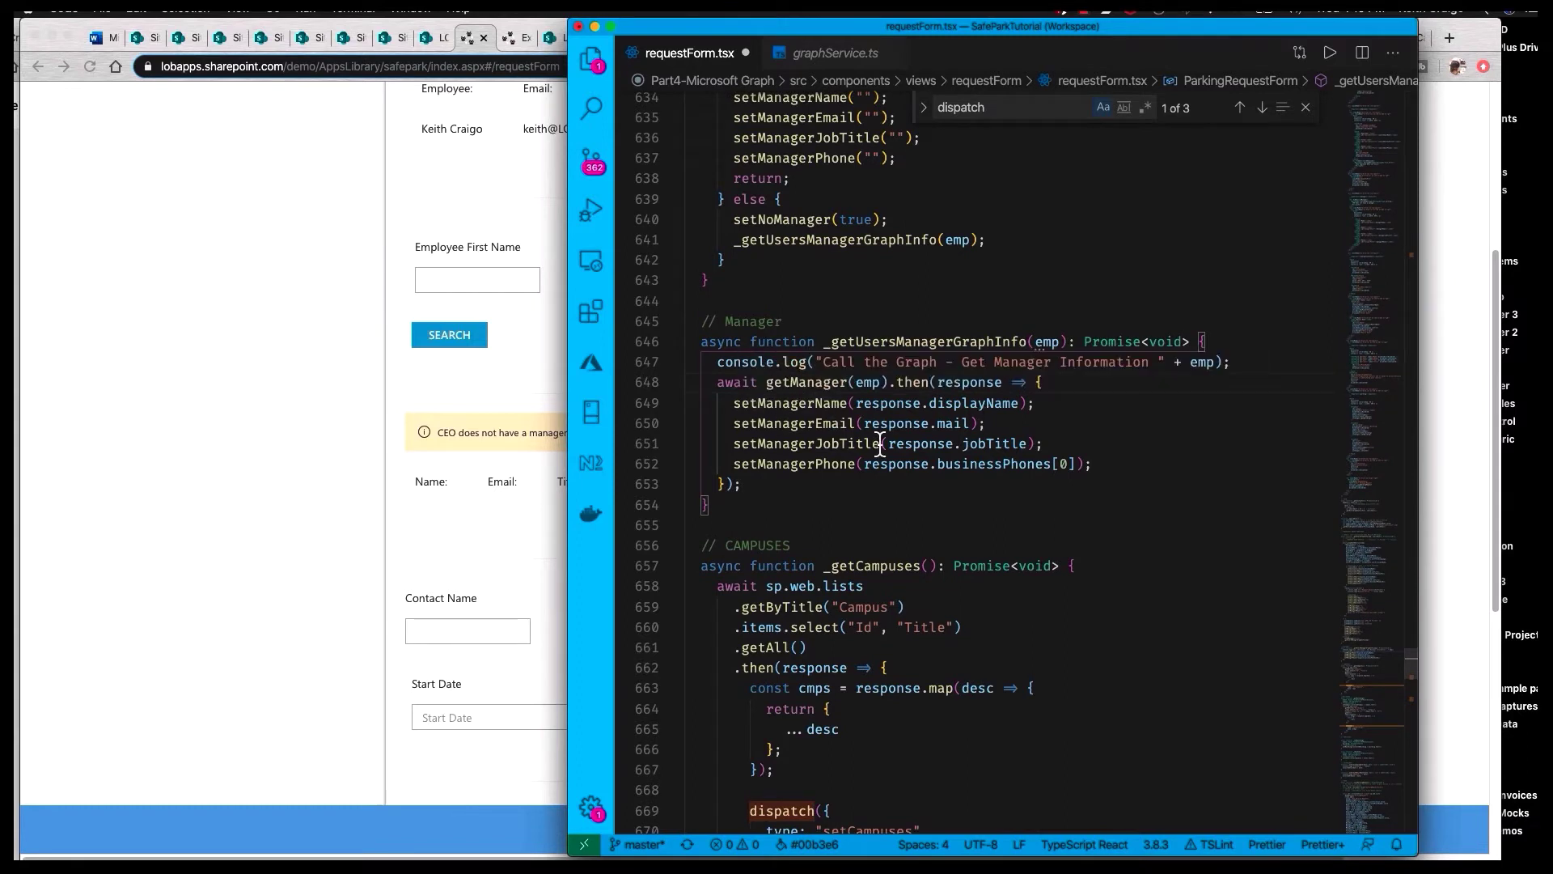
pyautogui.scroll(-1, 789, 414)
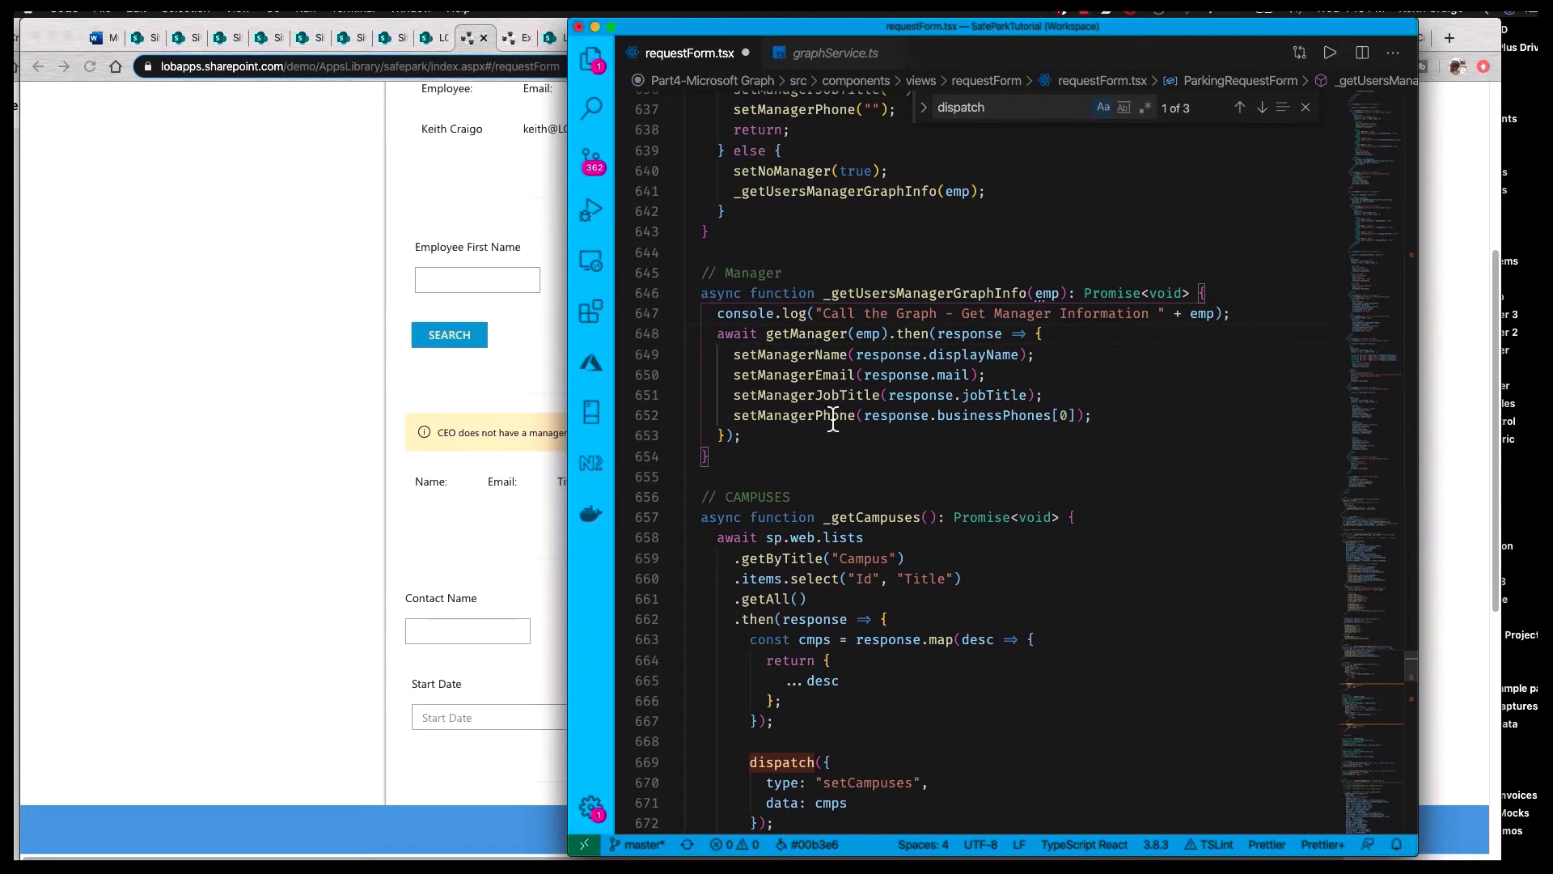
pyautogui.scroll(-2, 958, 412)
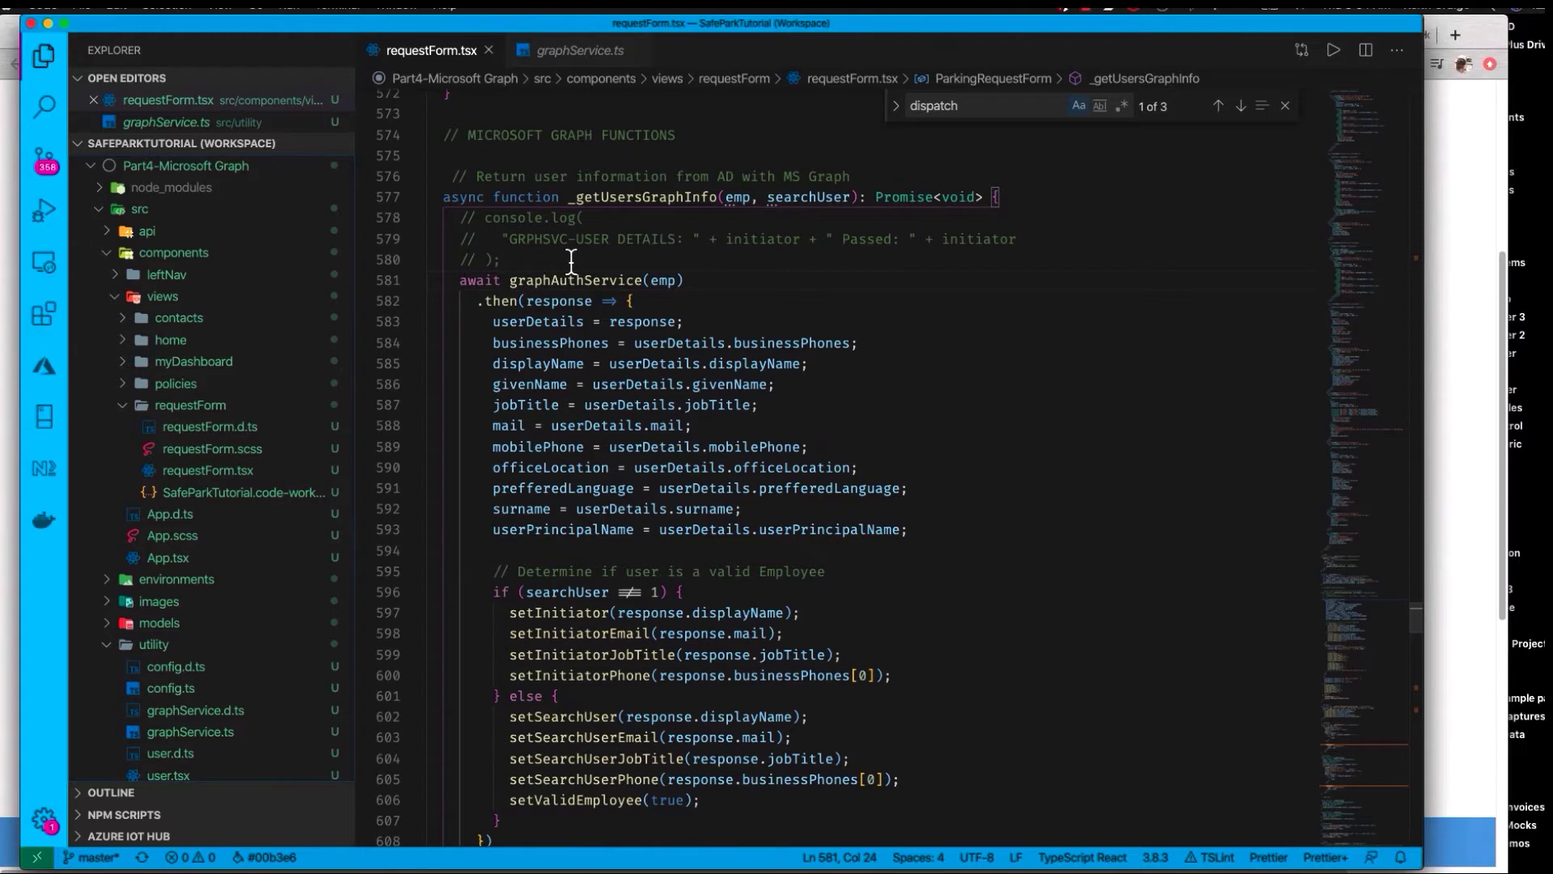
# Run npm run build, then inspect webpack.config.js and the expanded dist output.
pyautogui.hotkey('ctrl', '`')
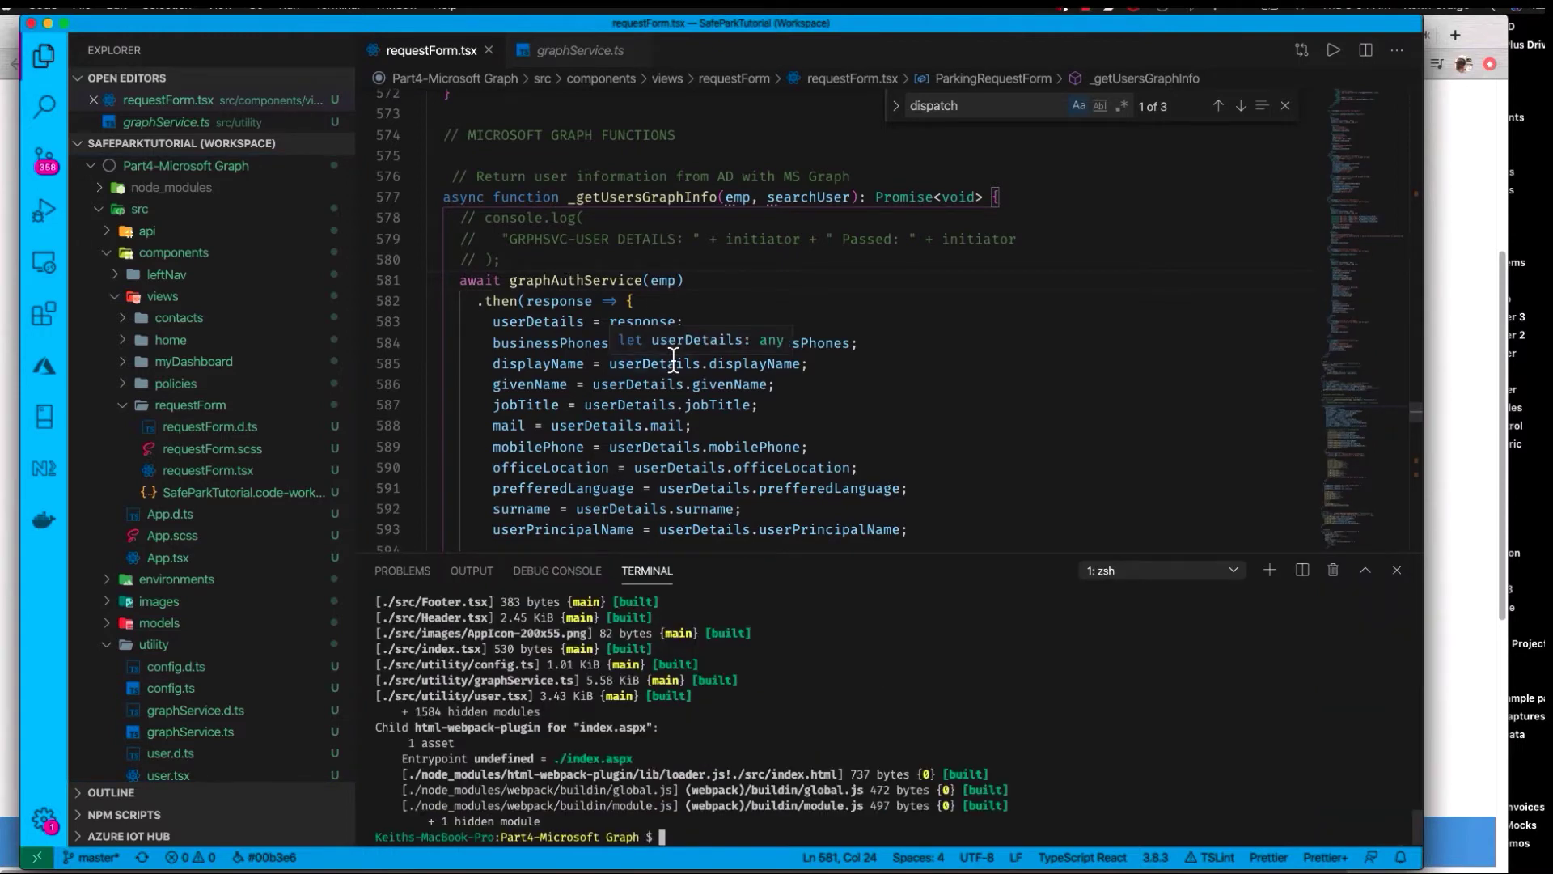
pyautogui.write('npm ru')
pyautogui.write('n build')
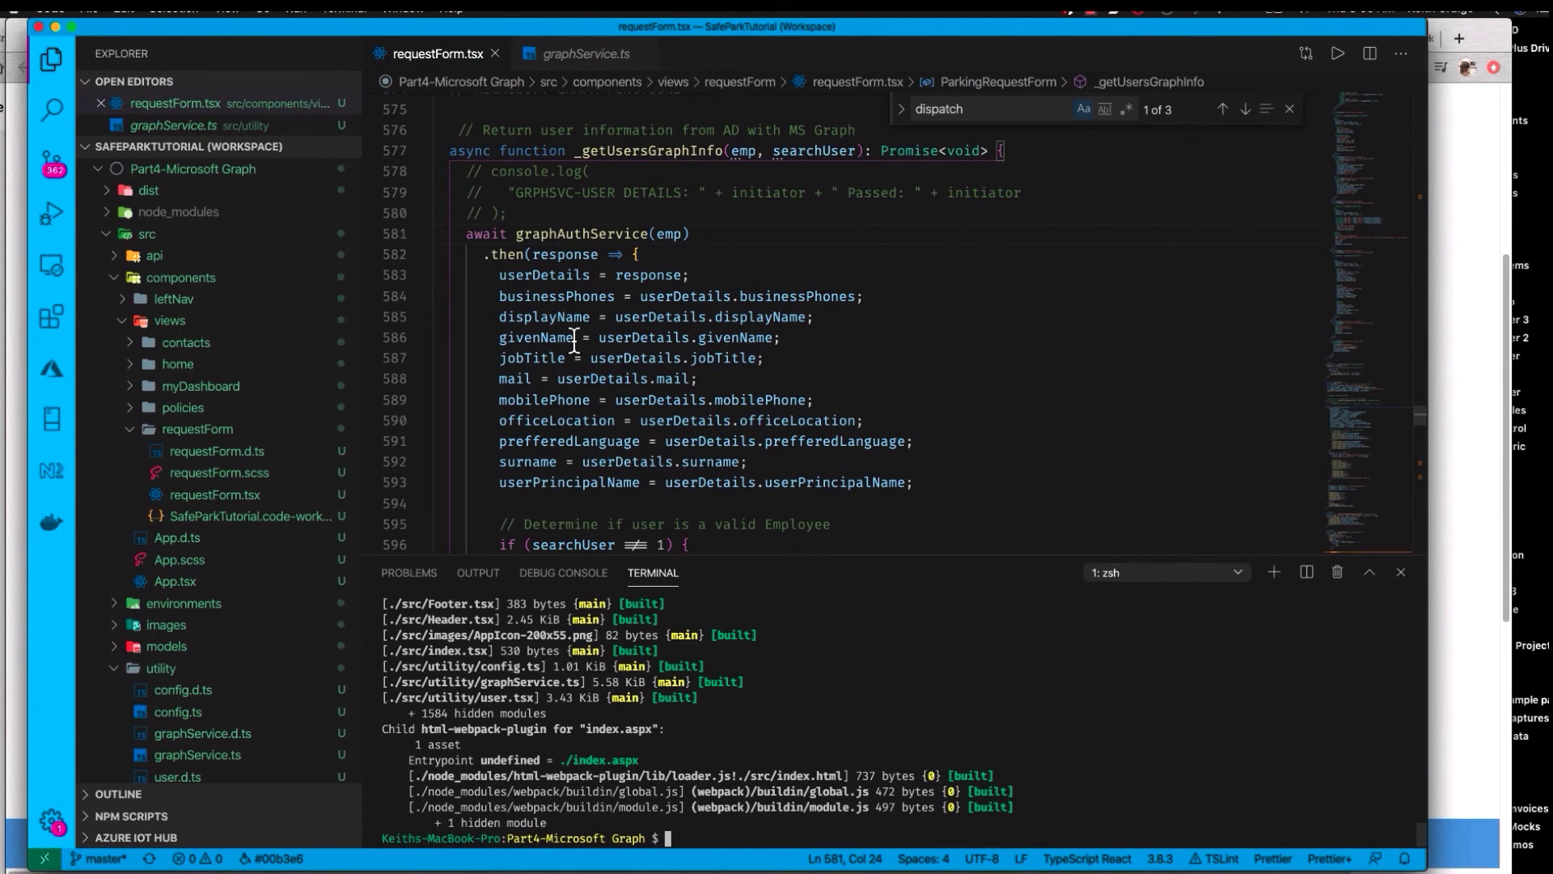
pyautogui.moveTo(146, 191)
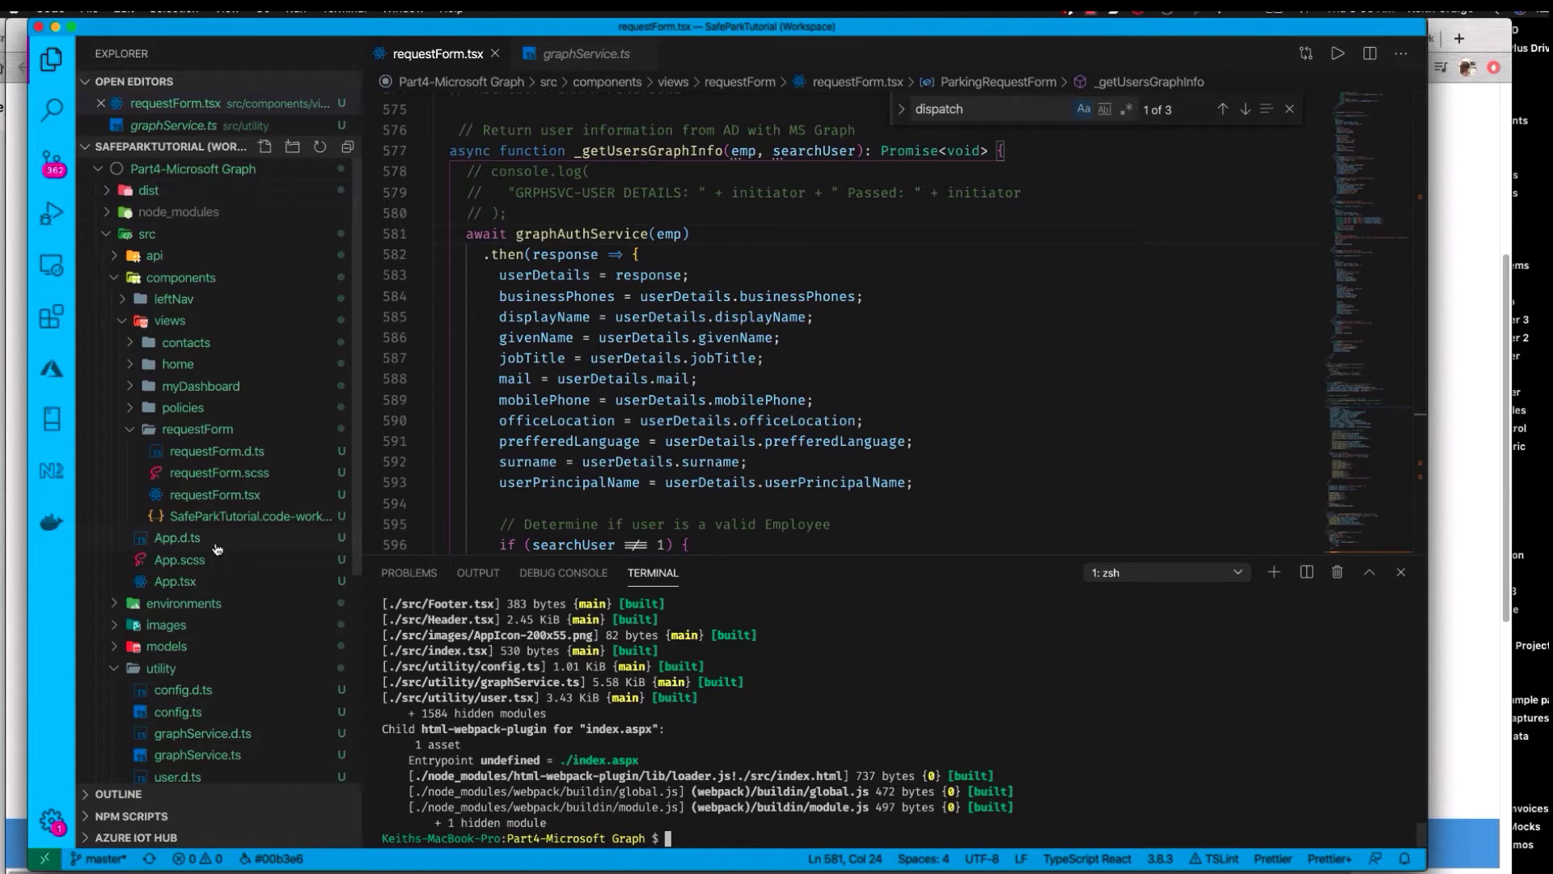
pyautogui.scroll(-5, 216, 547)
pyautogui.click(187, 749)
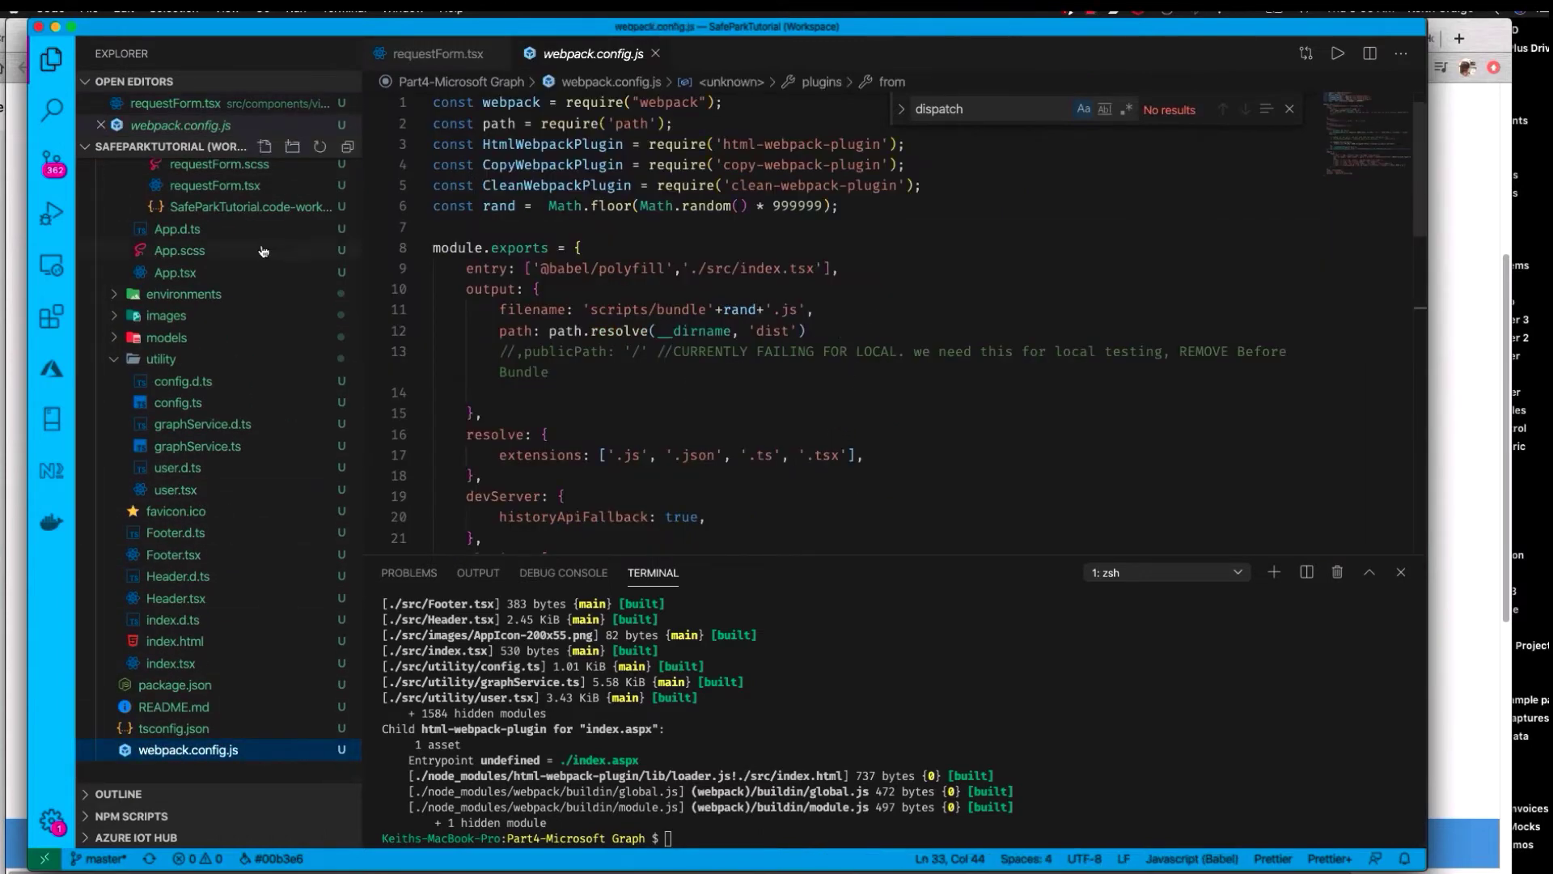
pyautogui.scroll(5, 261, 252)
pyautogui.click(104, 192)
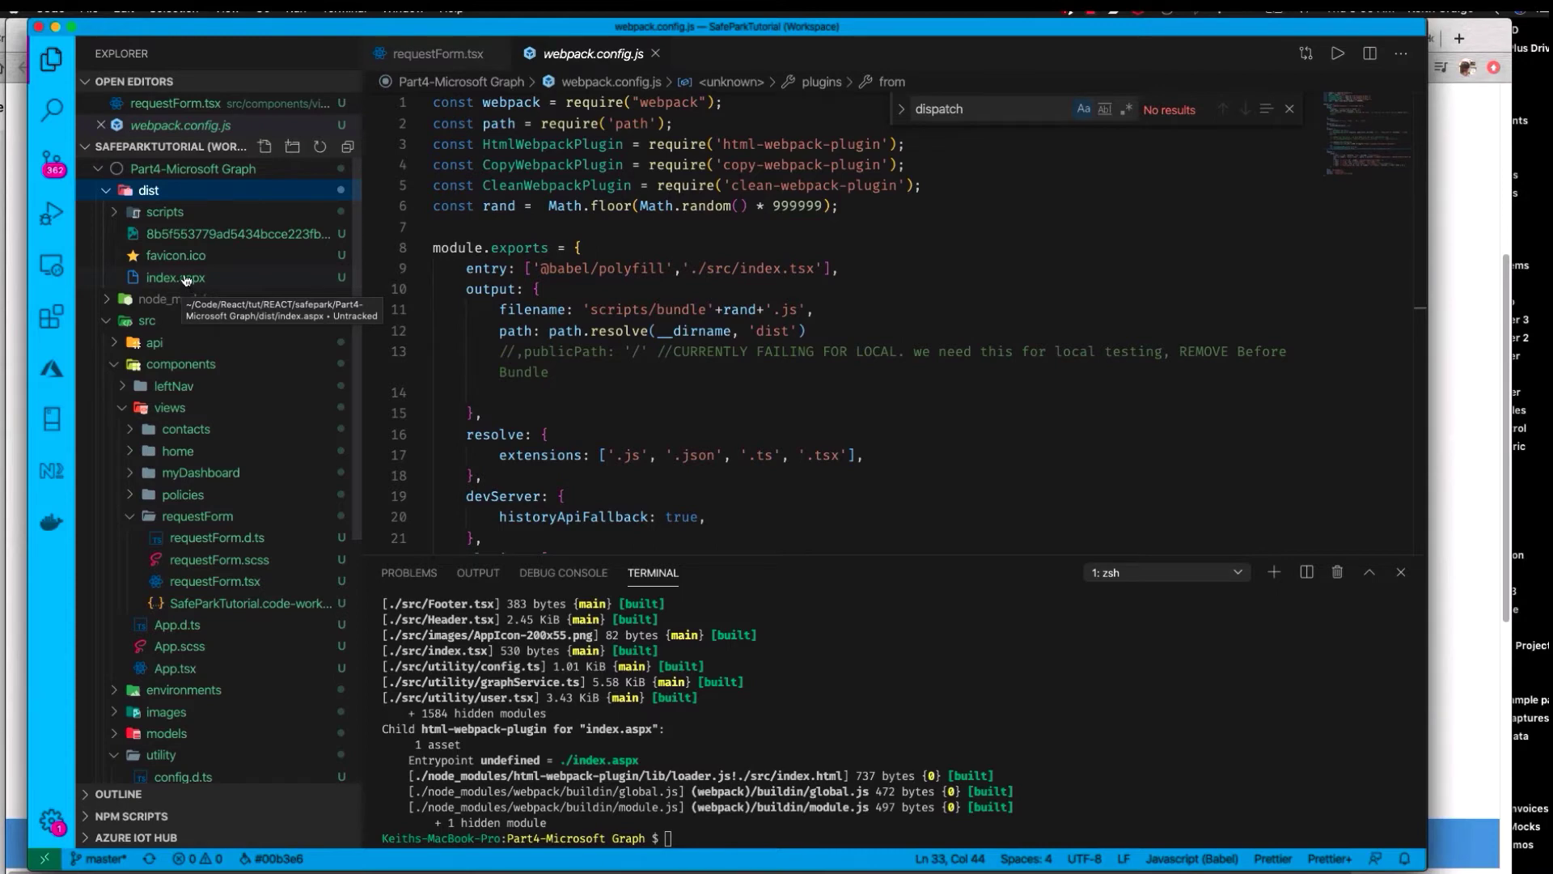
# Reveal the dist folder in Finder and bring the SharePoint browser window forward.
pyautogui.rightClick(155, 195)
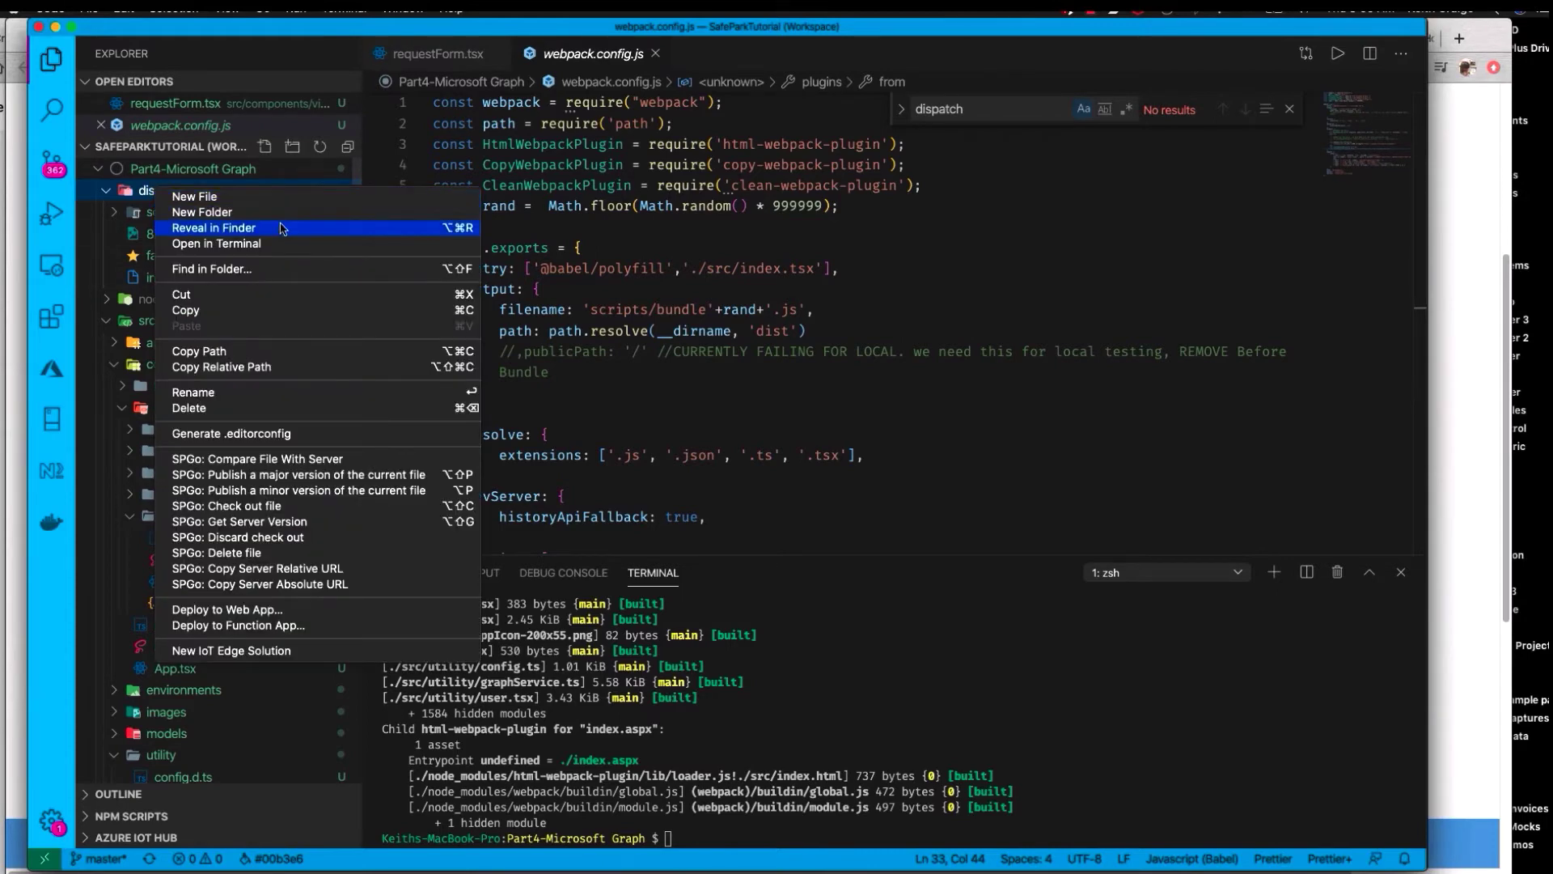
pyautogui.click(253, 229)
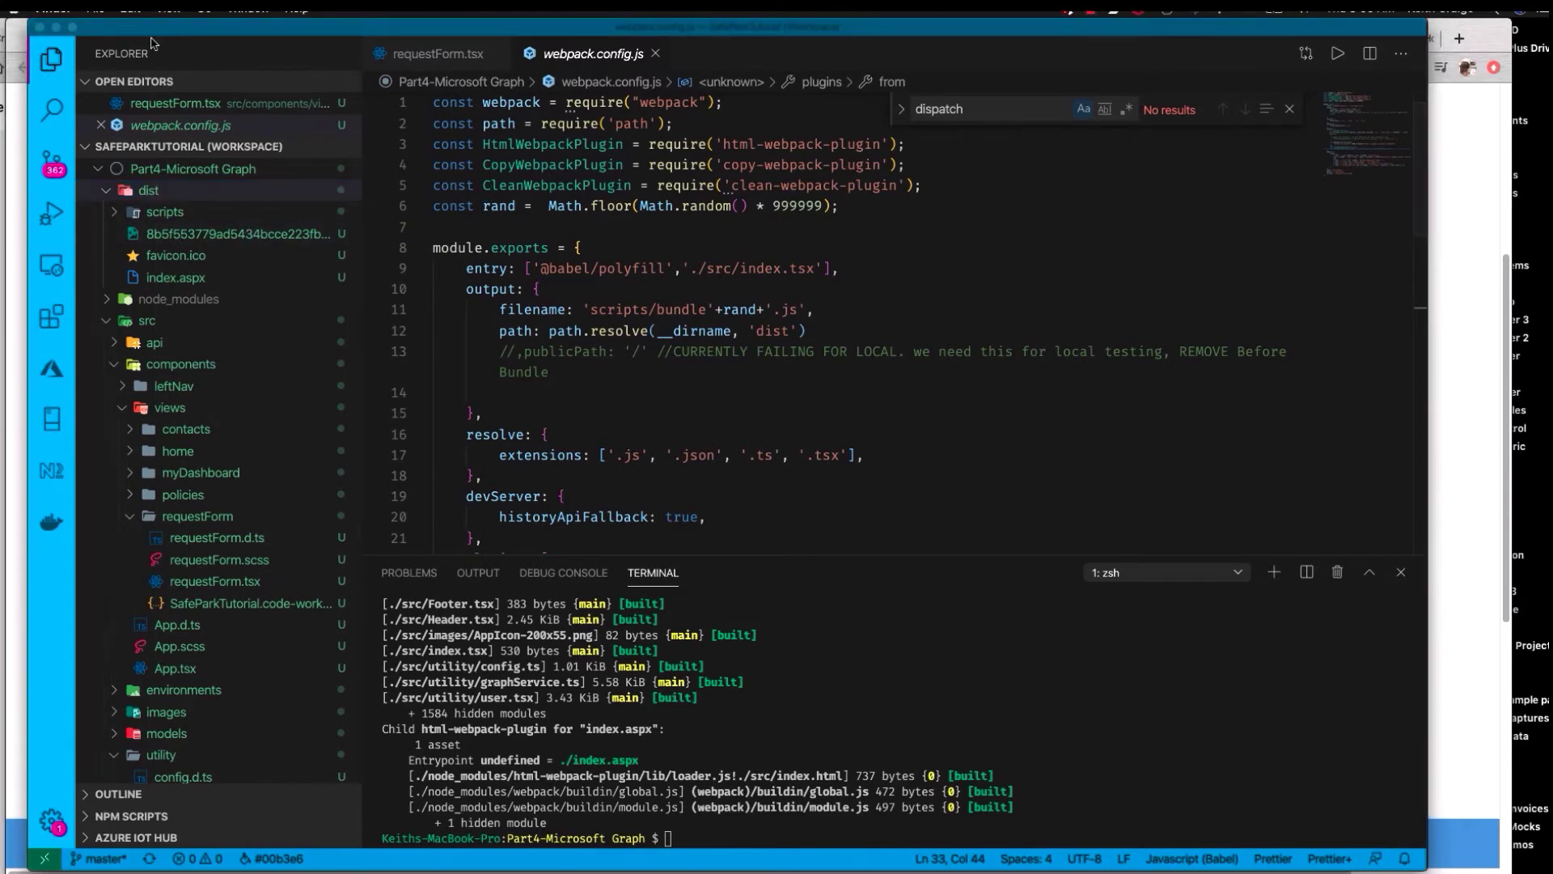
pyautogui.moveTo(157, 27); pyautogui.dragTo(614, 48)
pyautogui.click(262, 185)
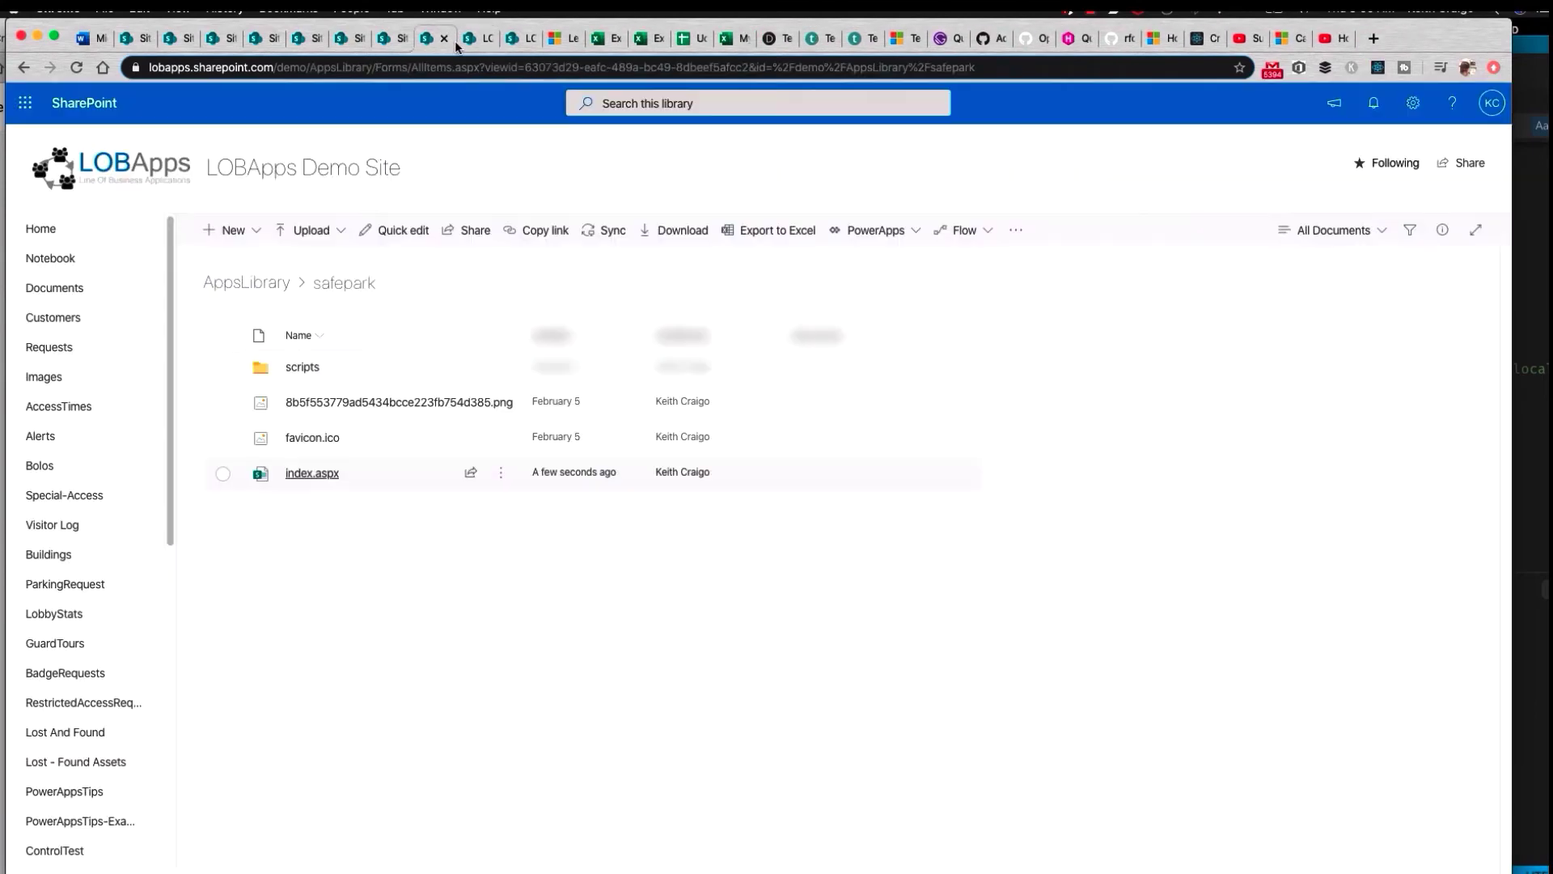
# Delete the old bundle188096.js from the SharePoint safepark scripts folder.
pyautogui.click(473, 40)
pyautogui.click(472, 40)
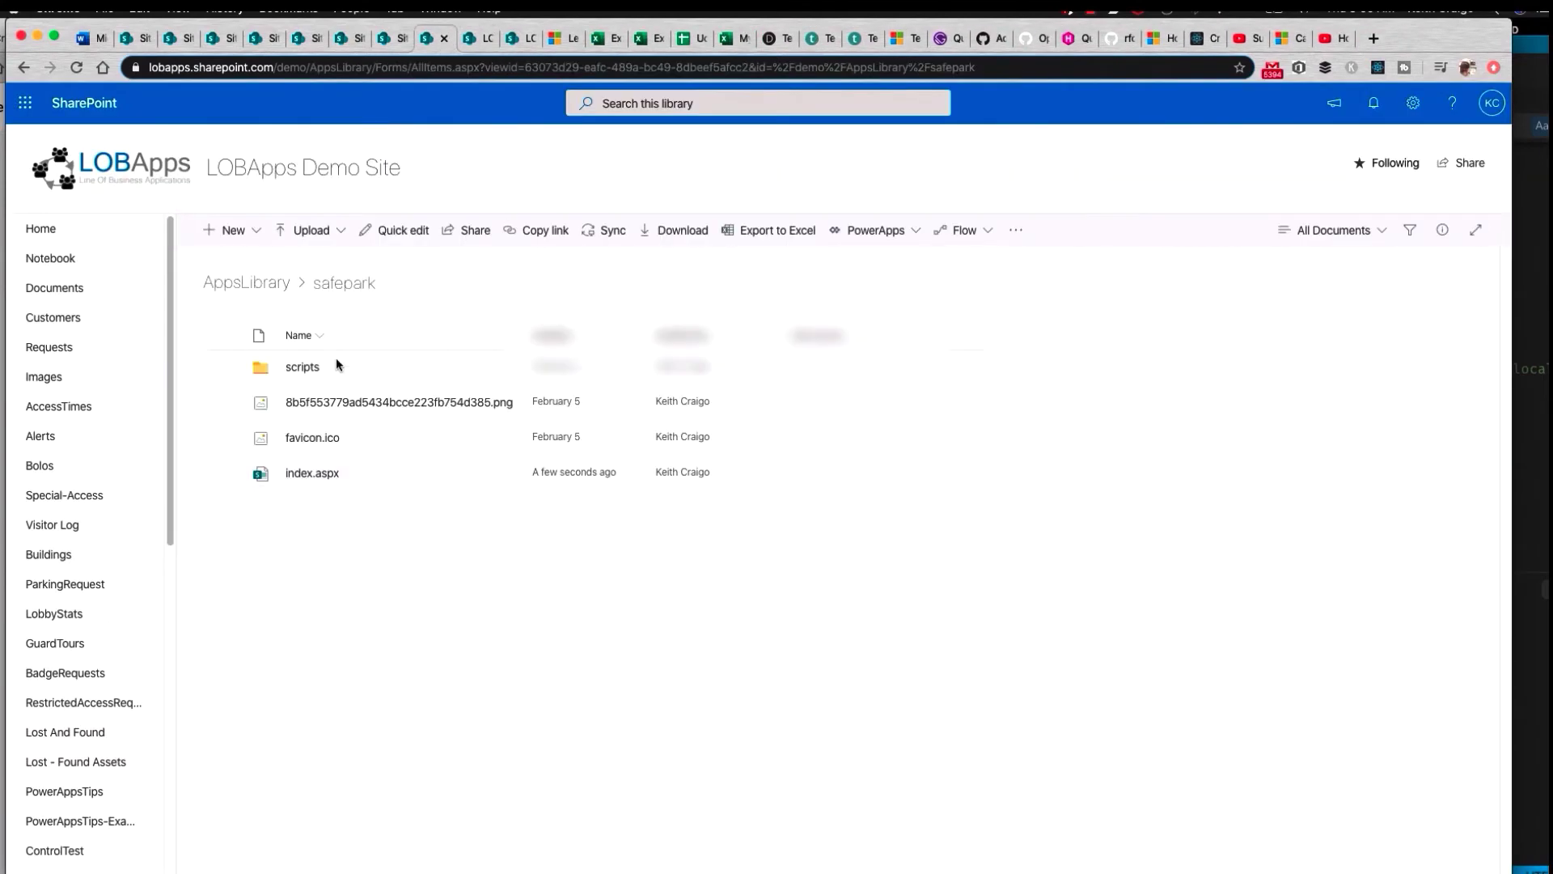
pyautogui.click(302, 368)
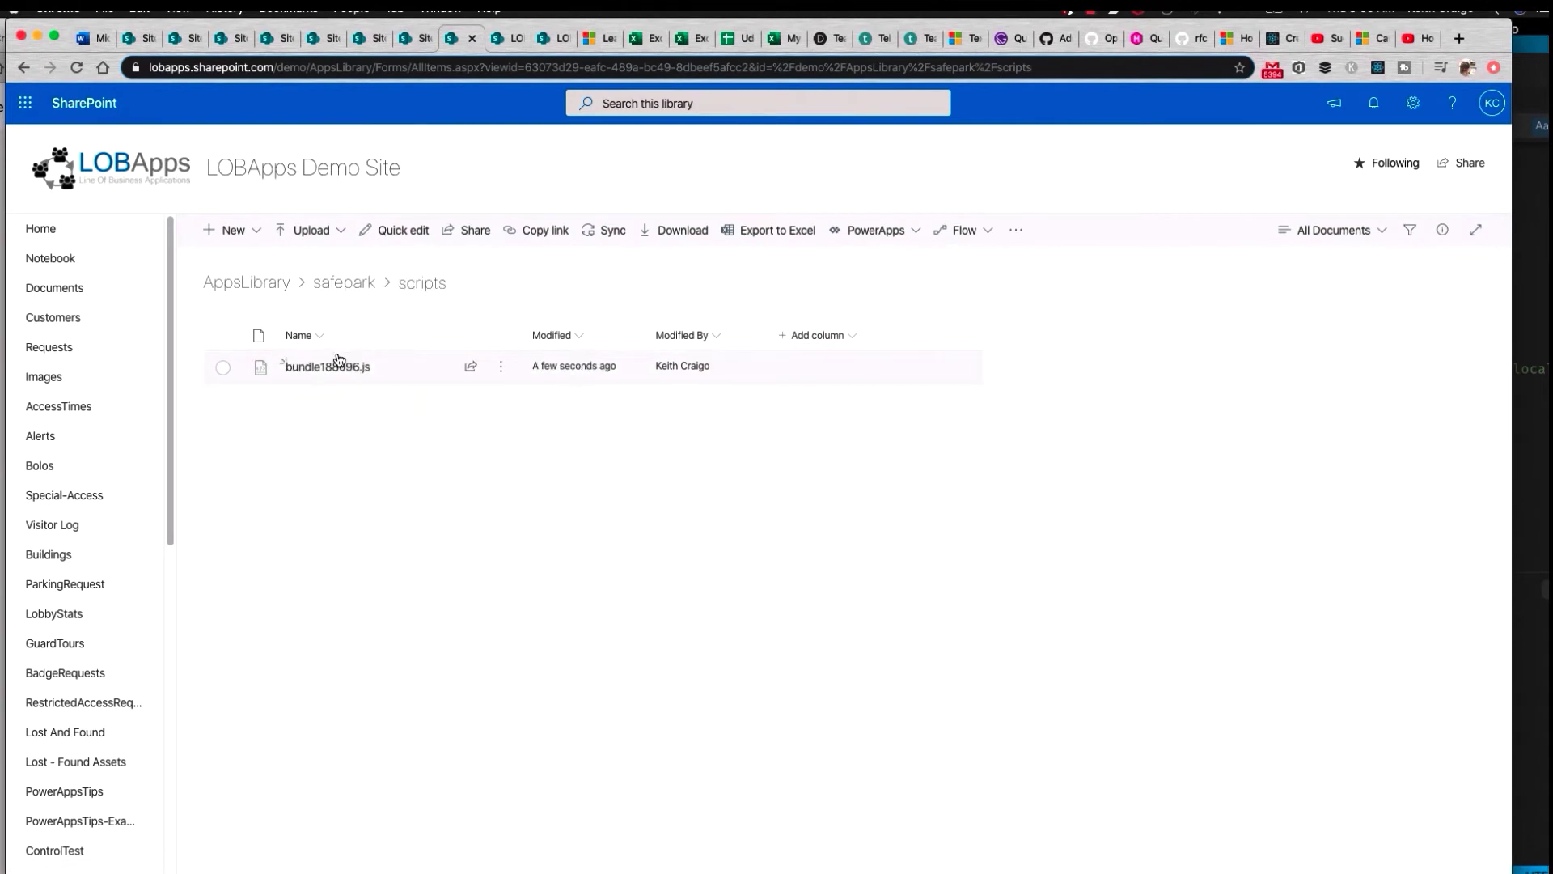
pyautogui.click(223, 366)
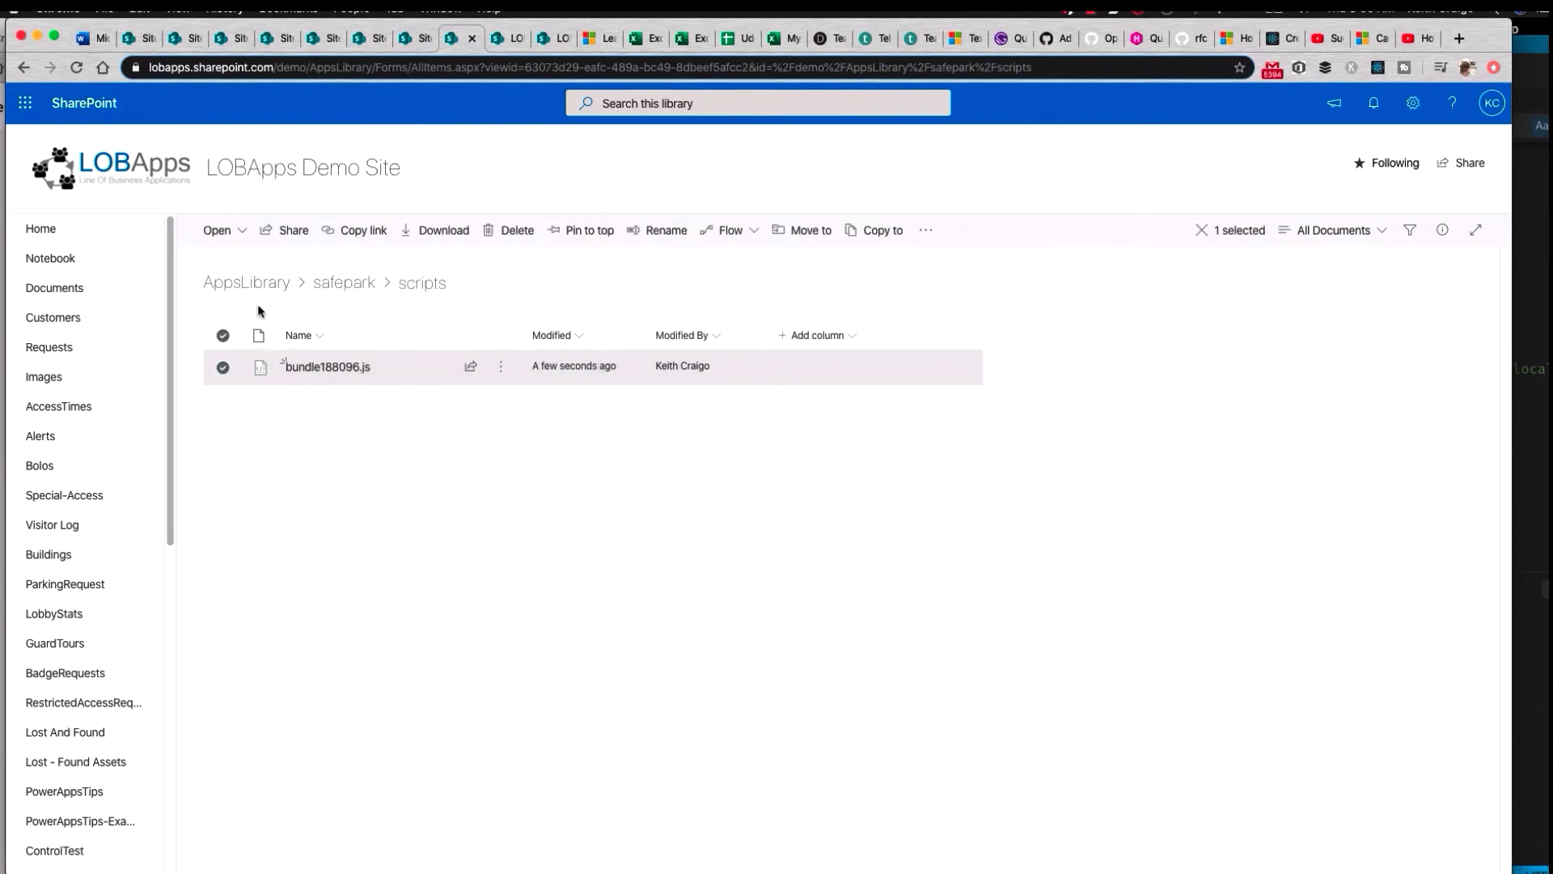
pyautogui.click(517, 231)
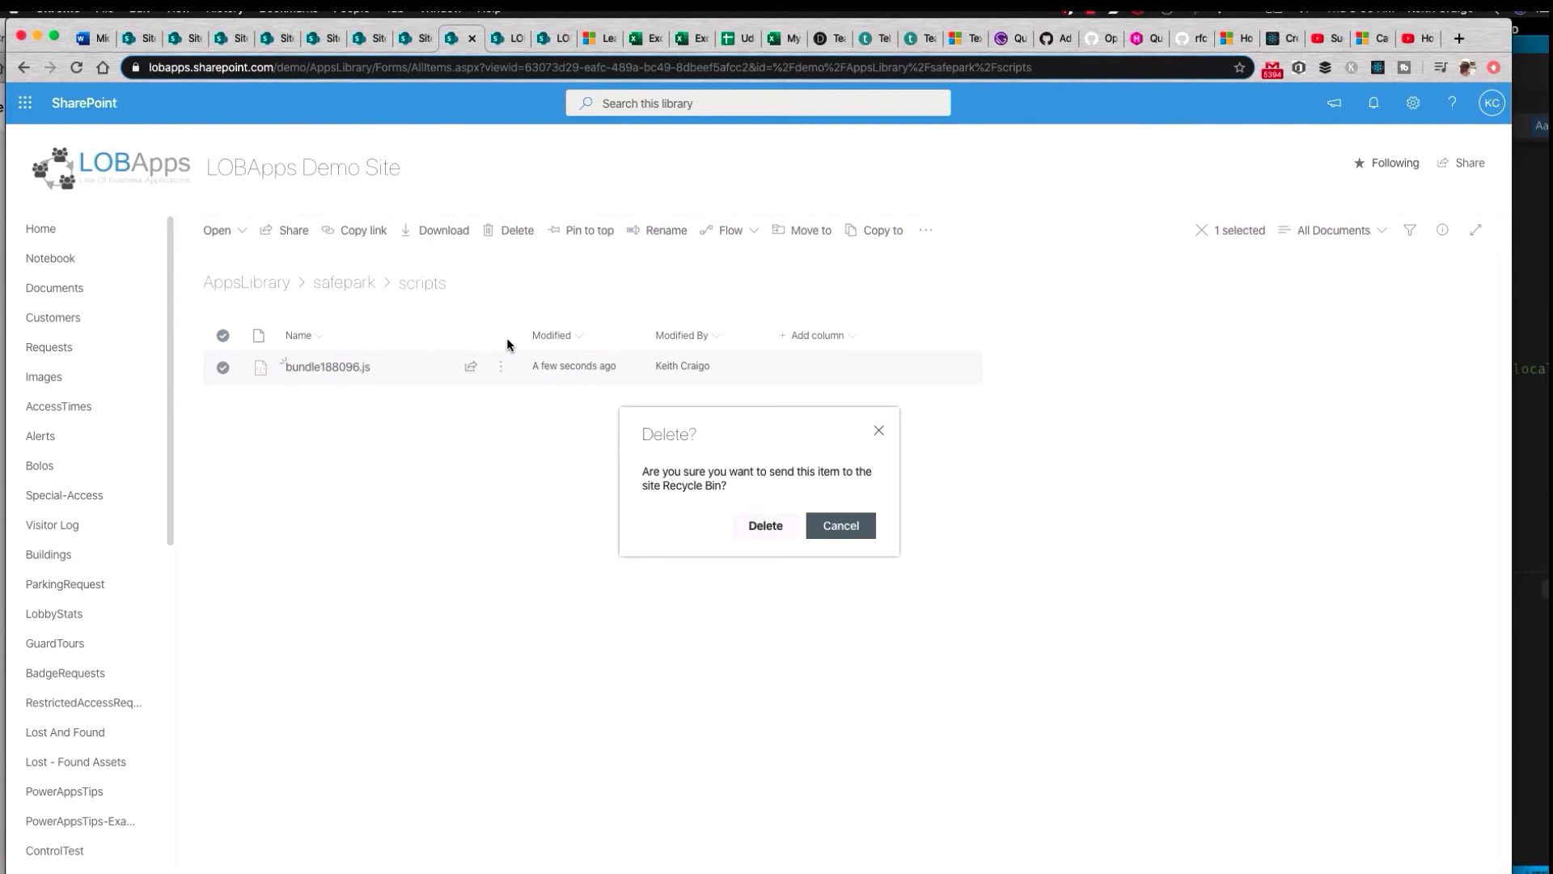
pyautogui.click(765, 526)
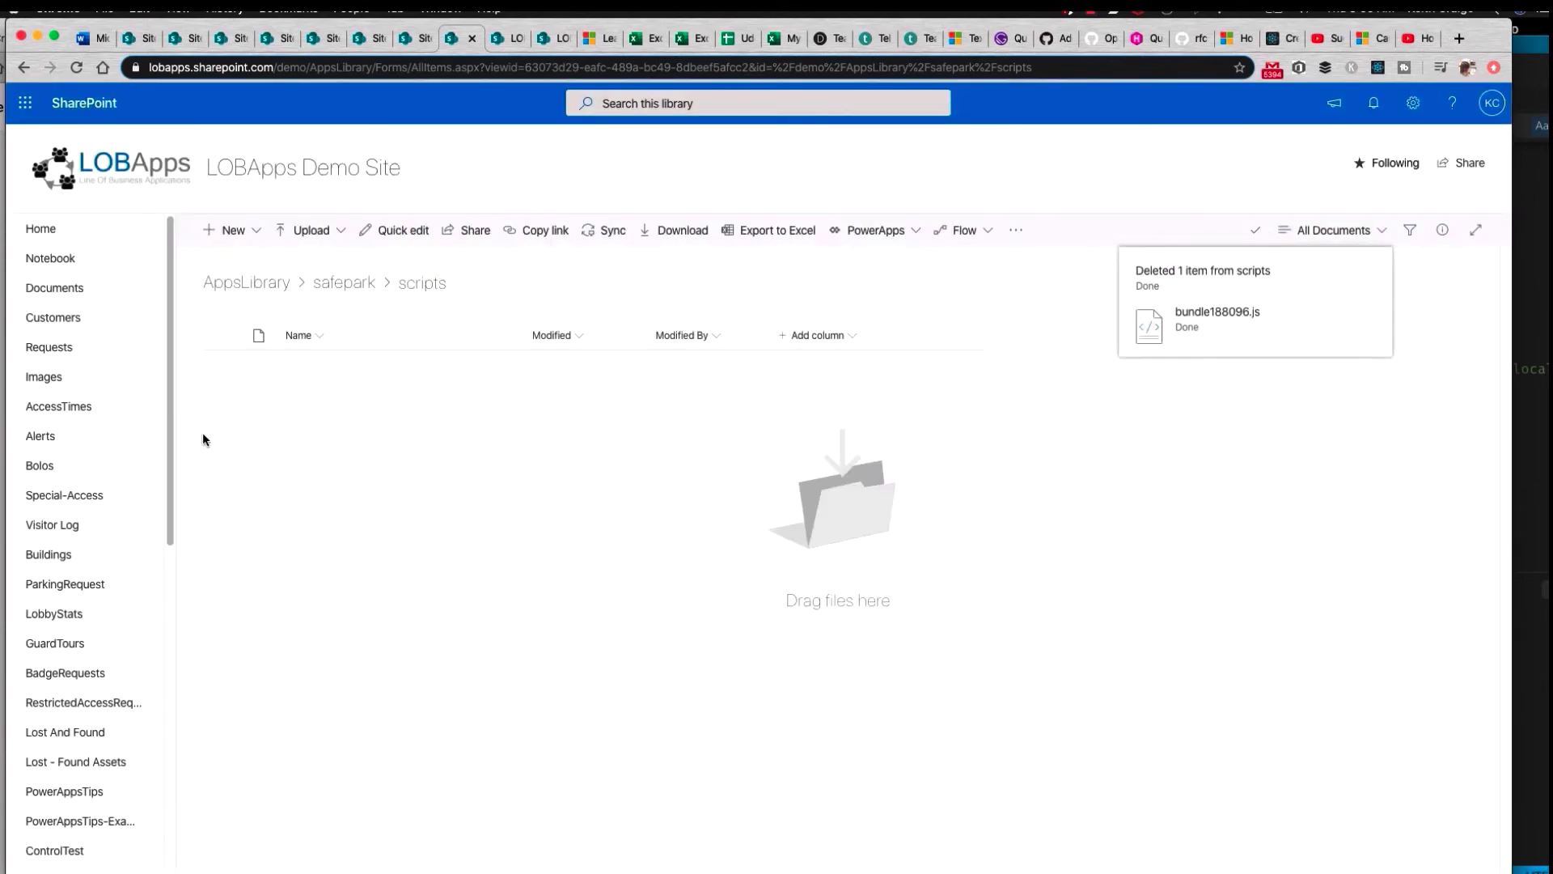
pyautogui.press('super+Tab')
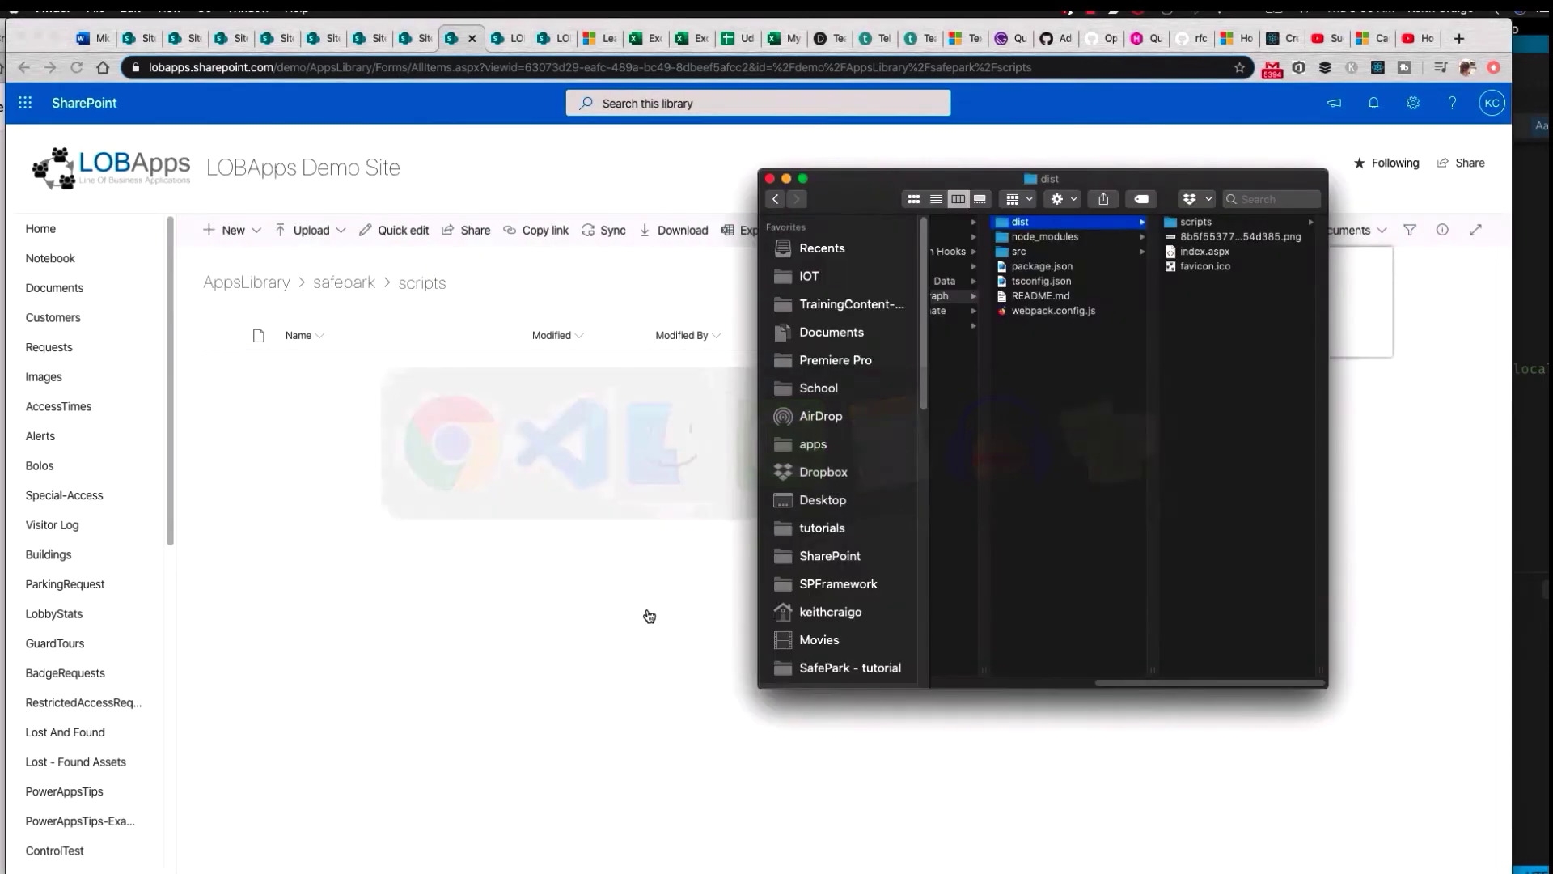
# Upload bundle708918.js into the SharePoint scripts folder and return to safepark.
pyautogui.click(1211, 223)
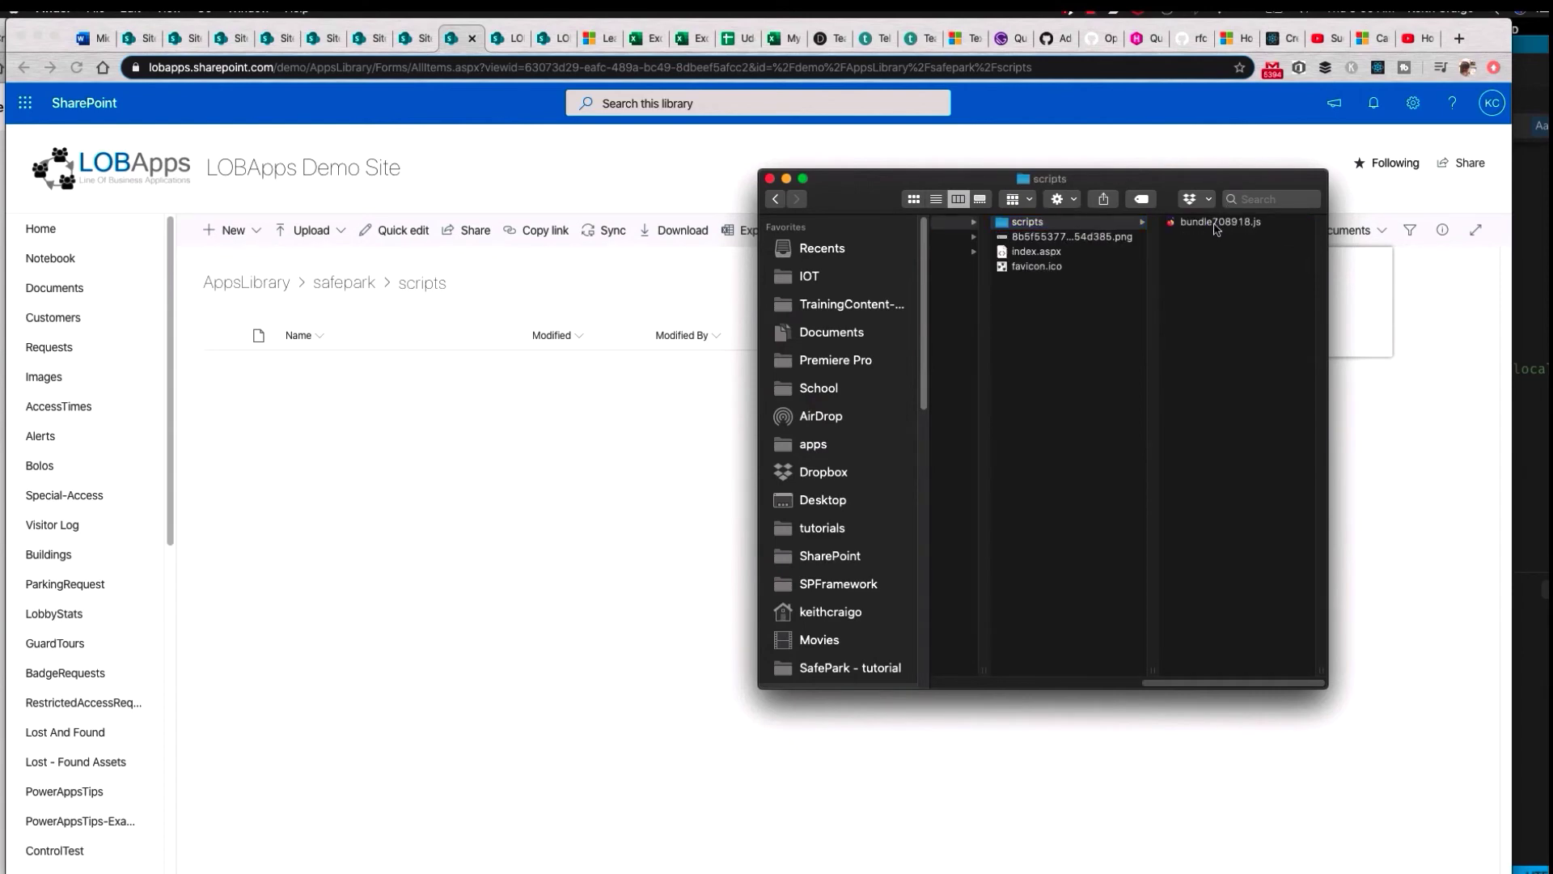
pyautogui.moveTo(1215, 228); pyautogui.dragTo(1384, 419)
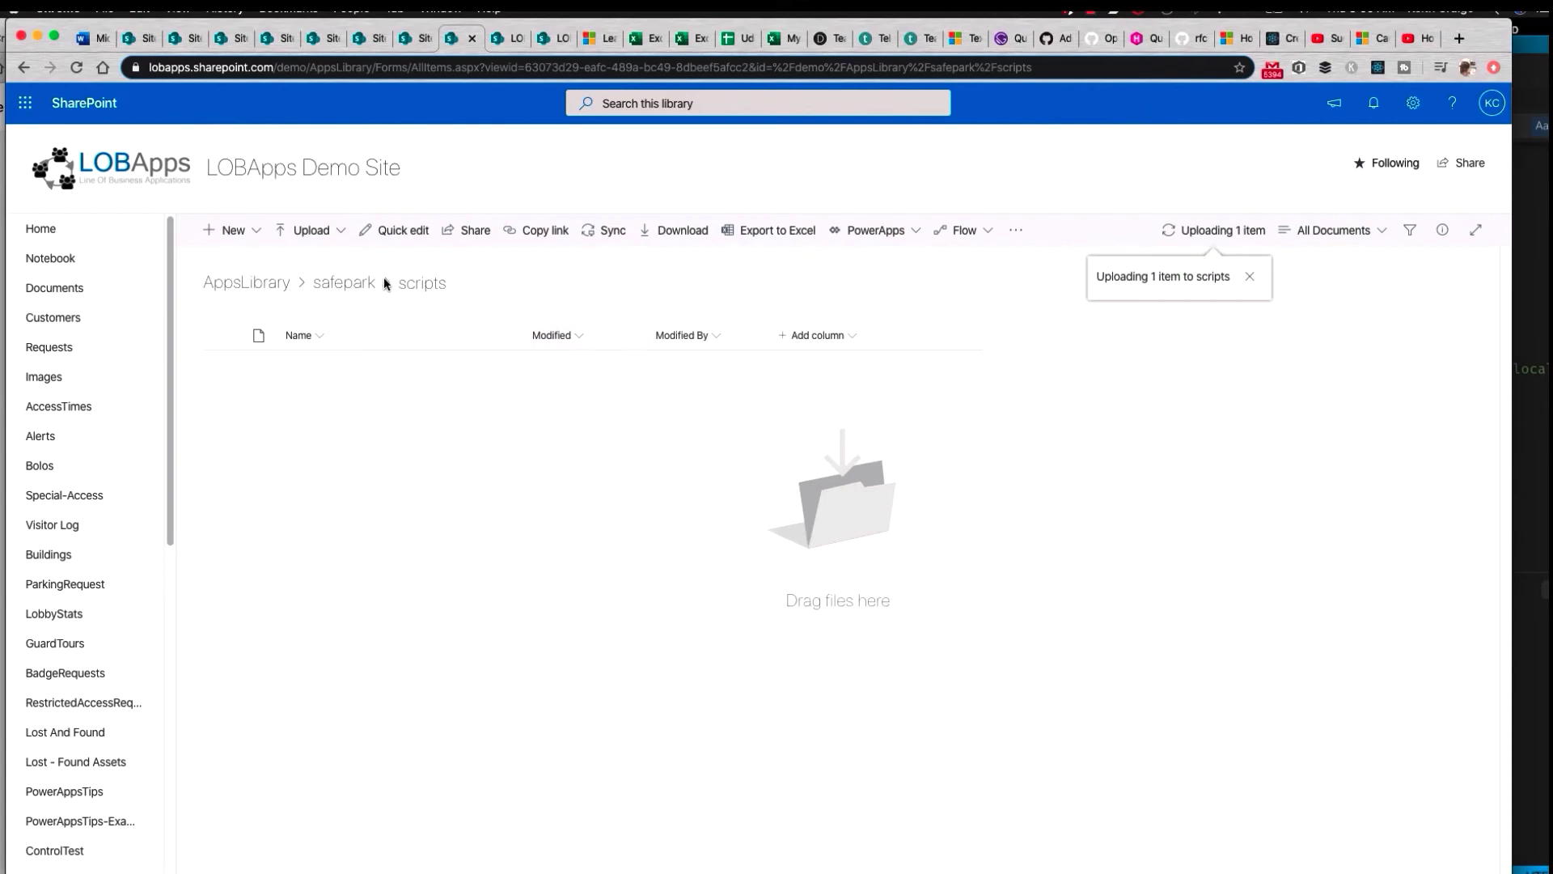
pyautogui.click(345, 282)
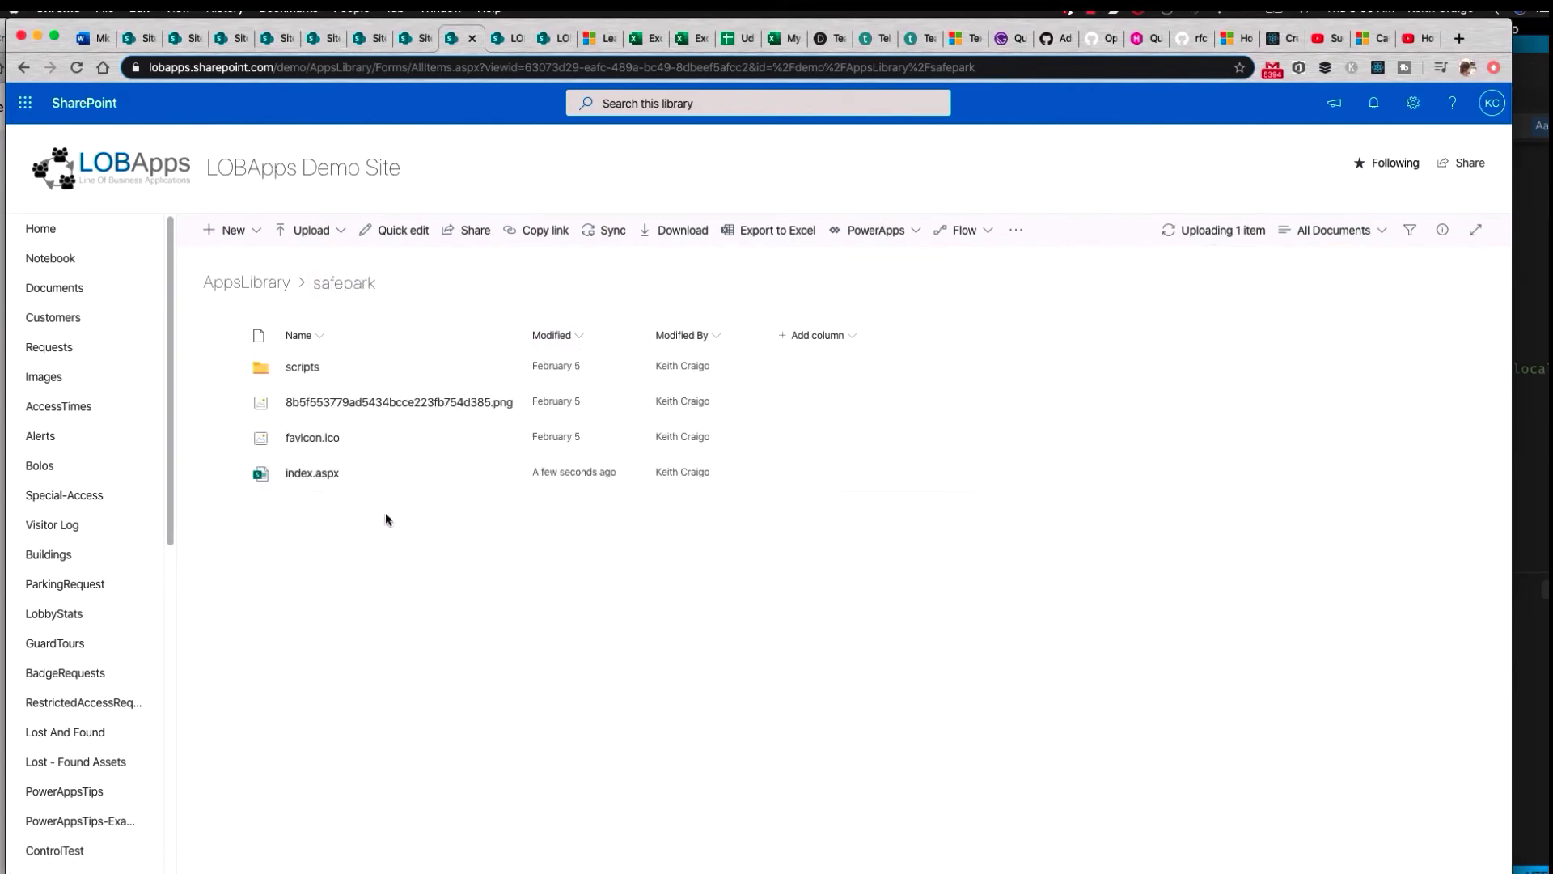
pyautogui.press('super+Tab')
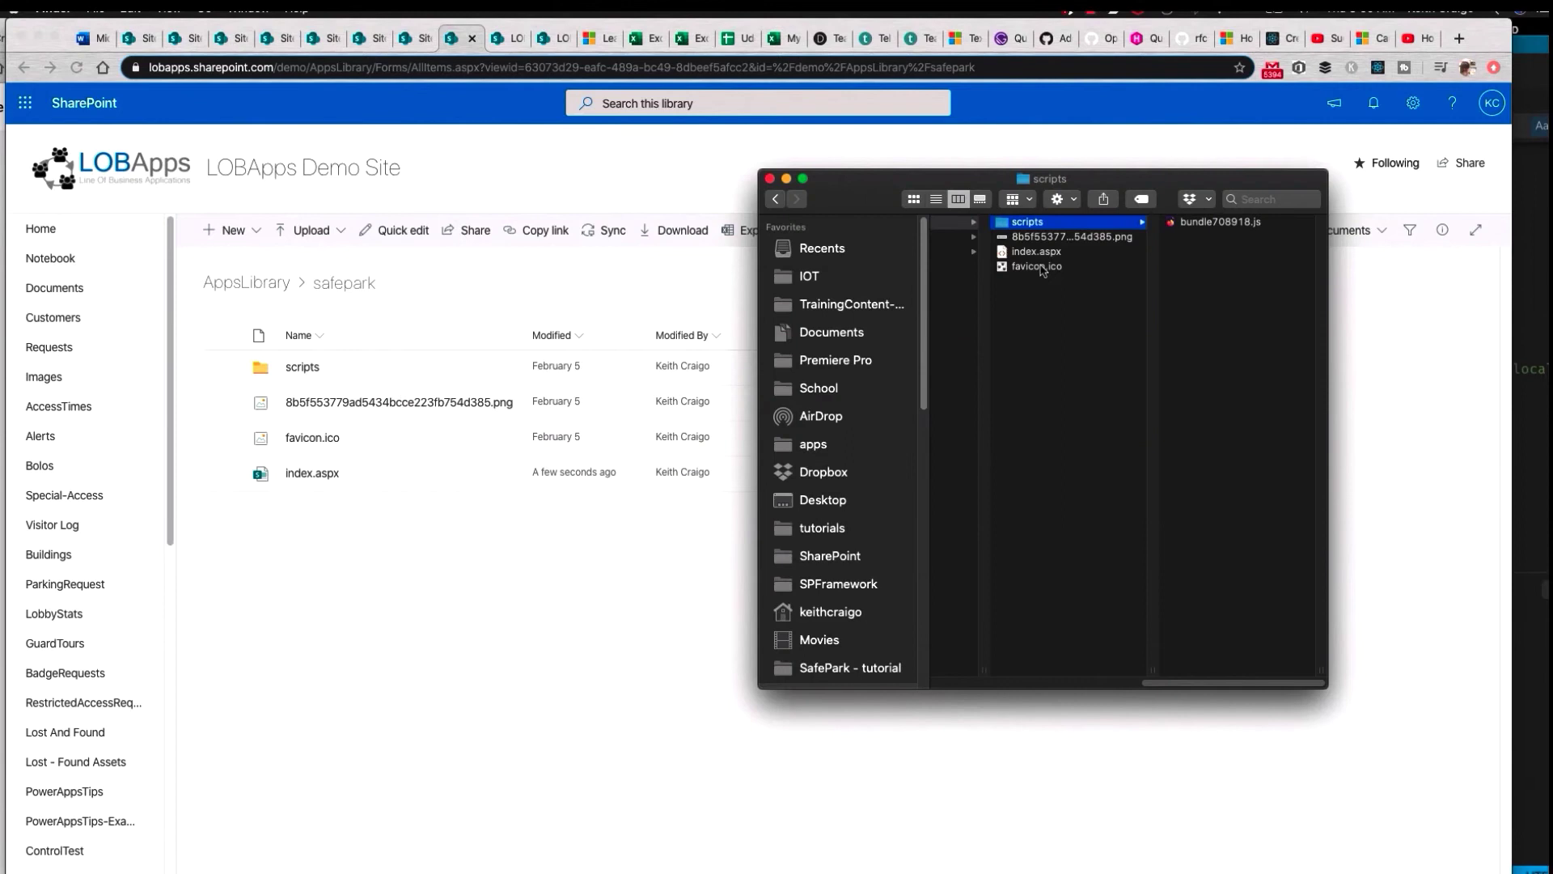
# Upload the new index.aspx to safepark, replacing the existing file, and check scripts.
pyautogui.click(1035, 251)
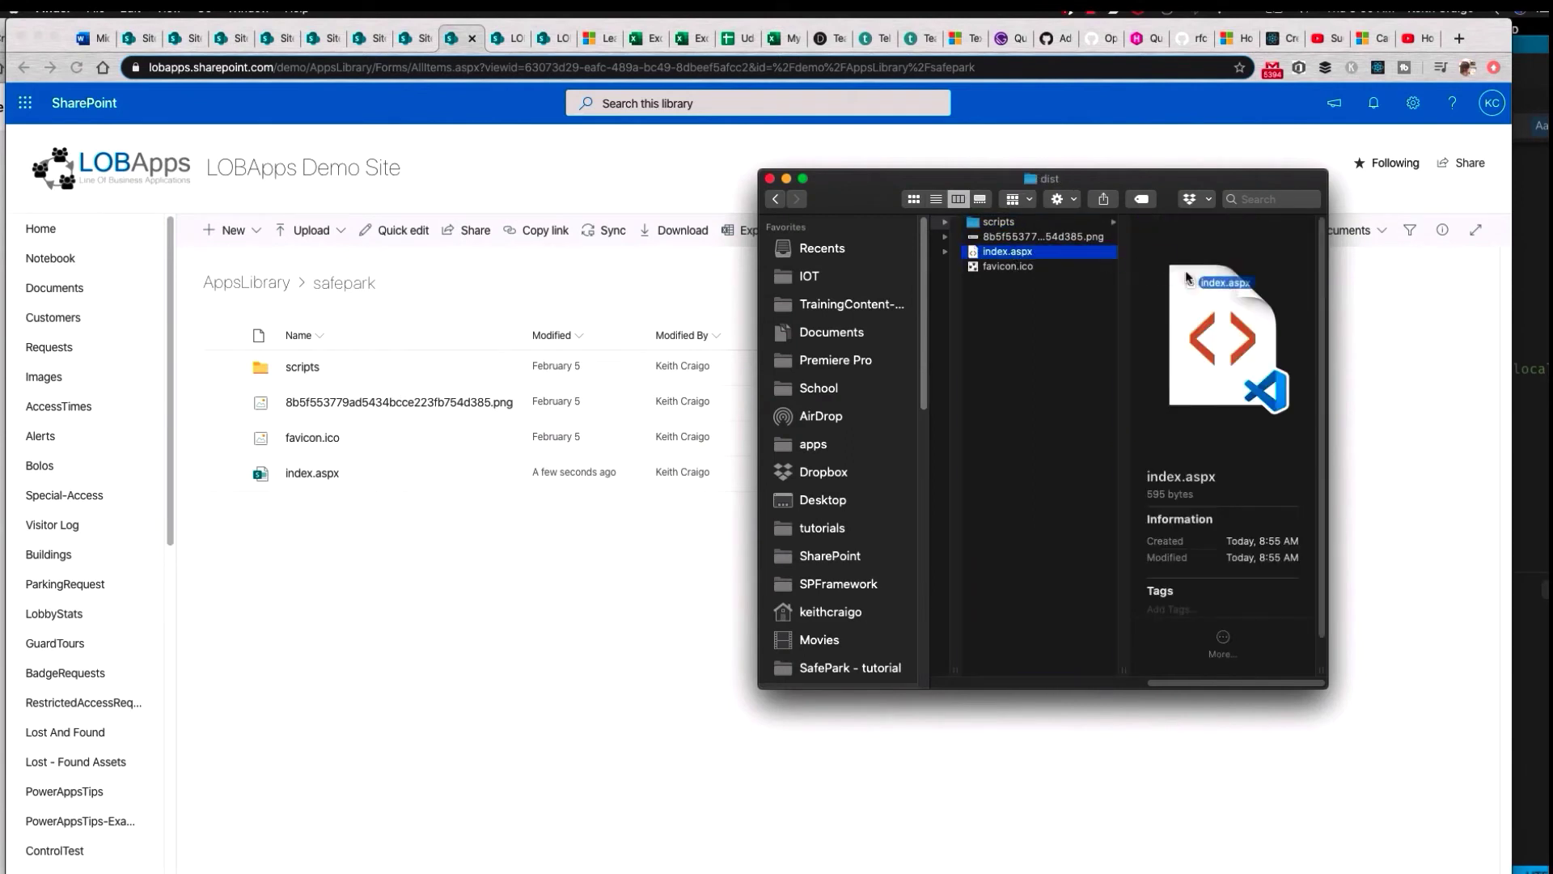
pyautogui.moveTo(1004, 253); pyautogui.dragTo(1396, 465)
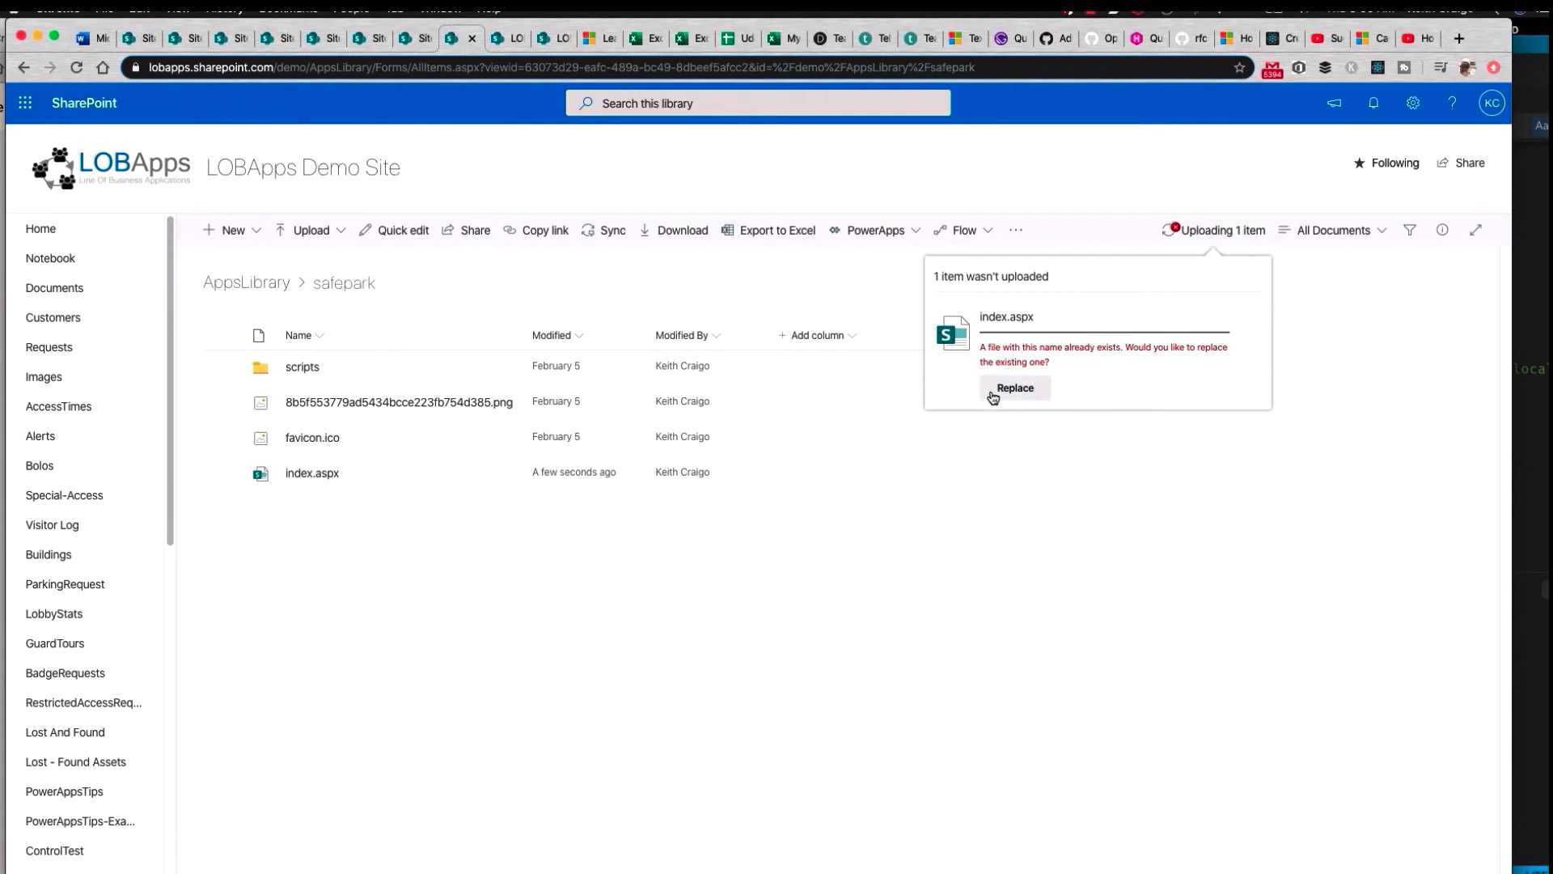
pyautogui.click(993, 394)
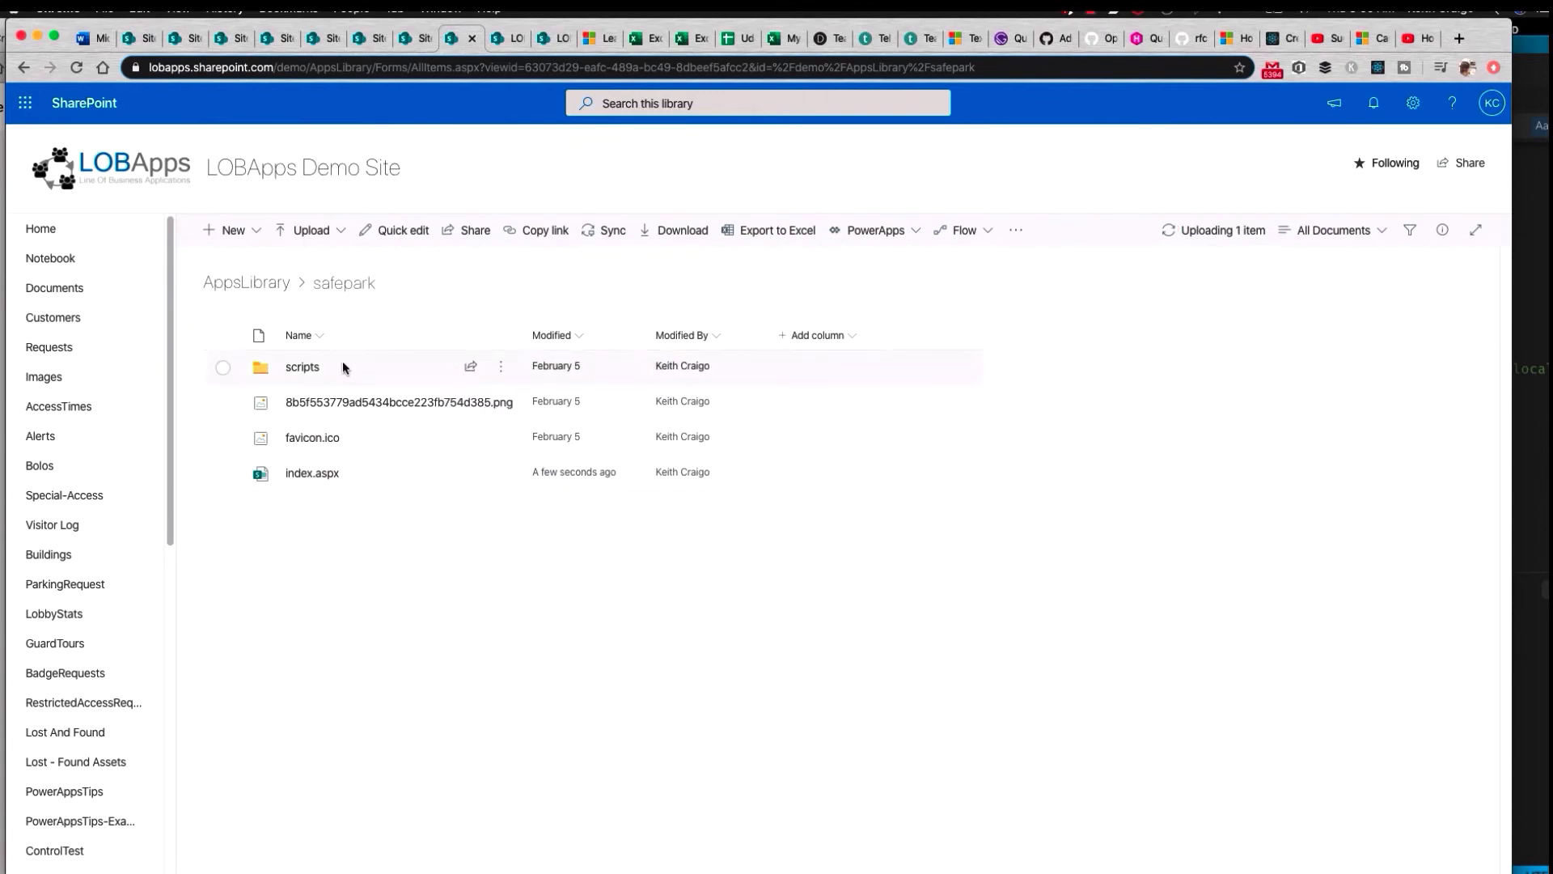
pyautogui.click(302, 368)
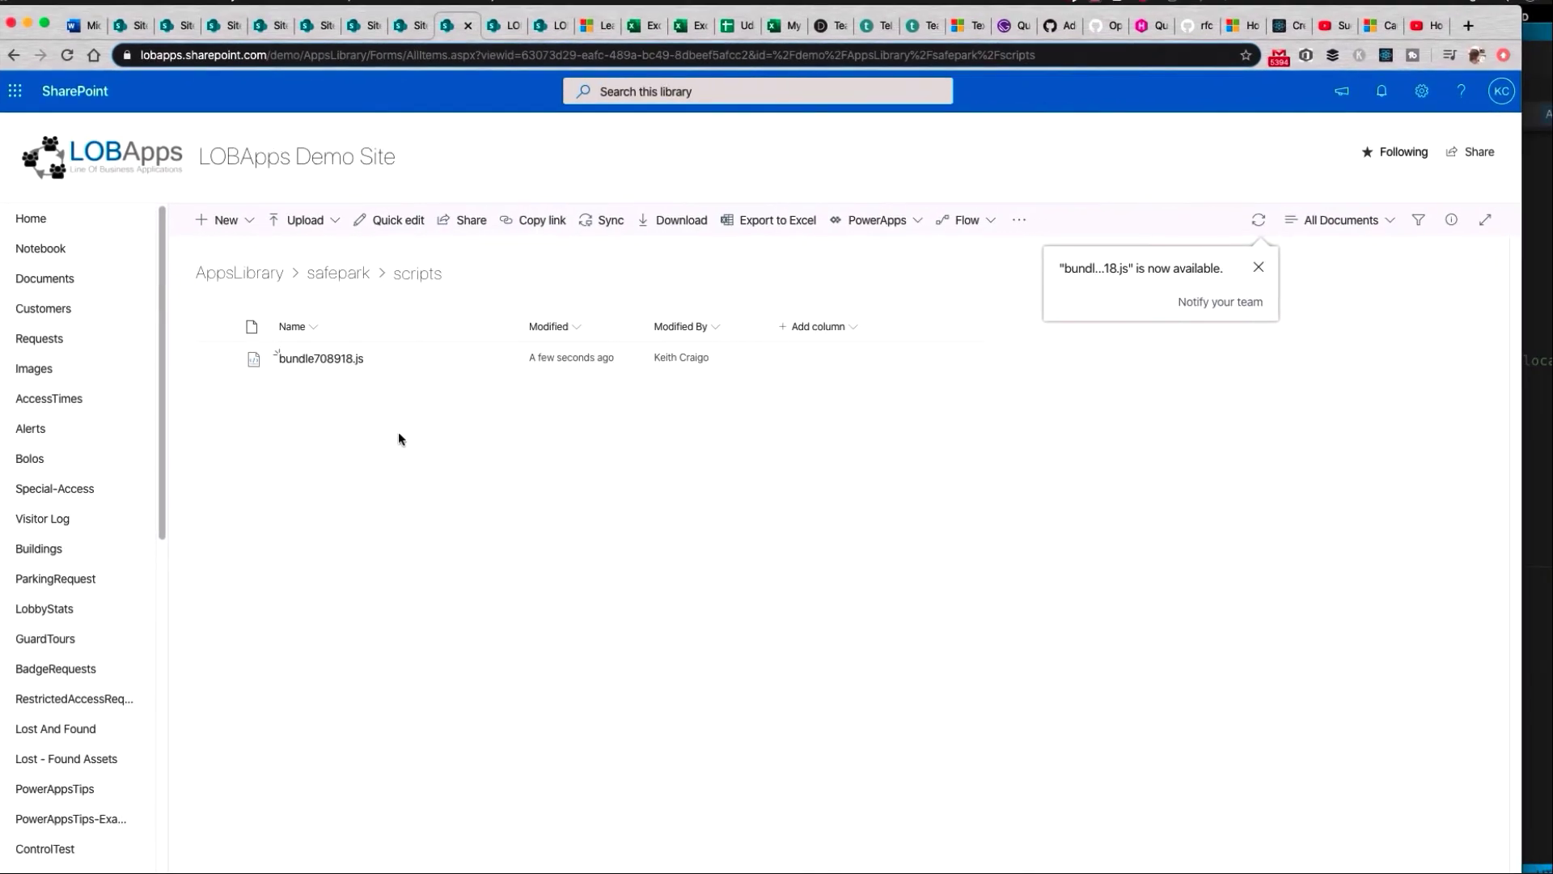
# Return to the safepark folder through the breadcrumb to launch the app.
pyautogui.click(337, 272)
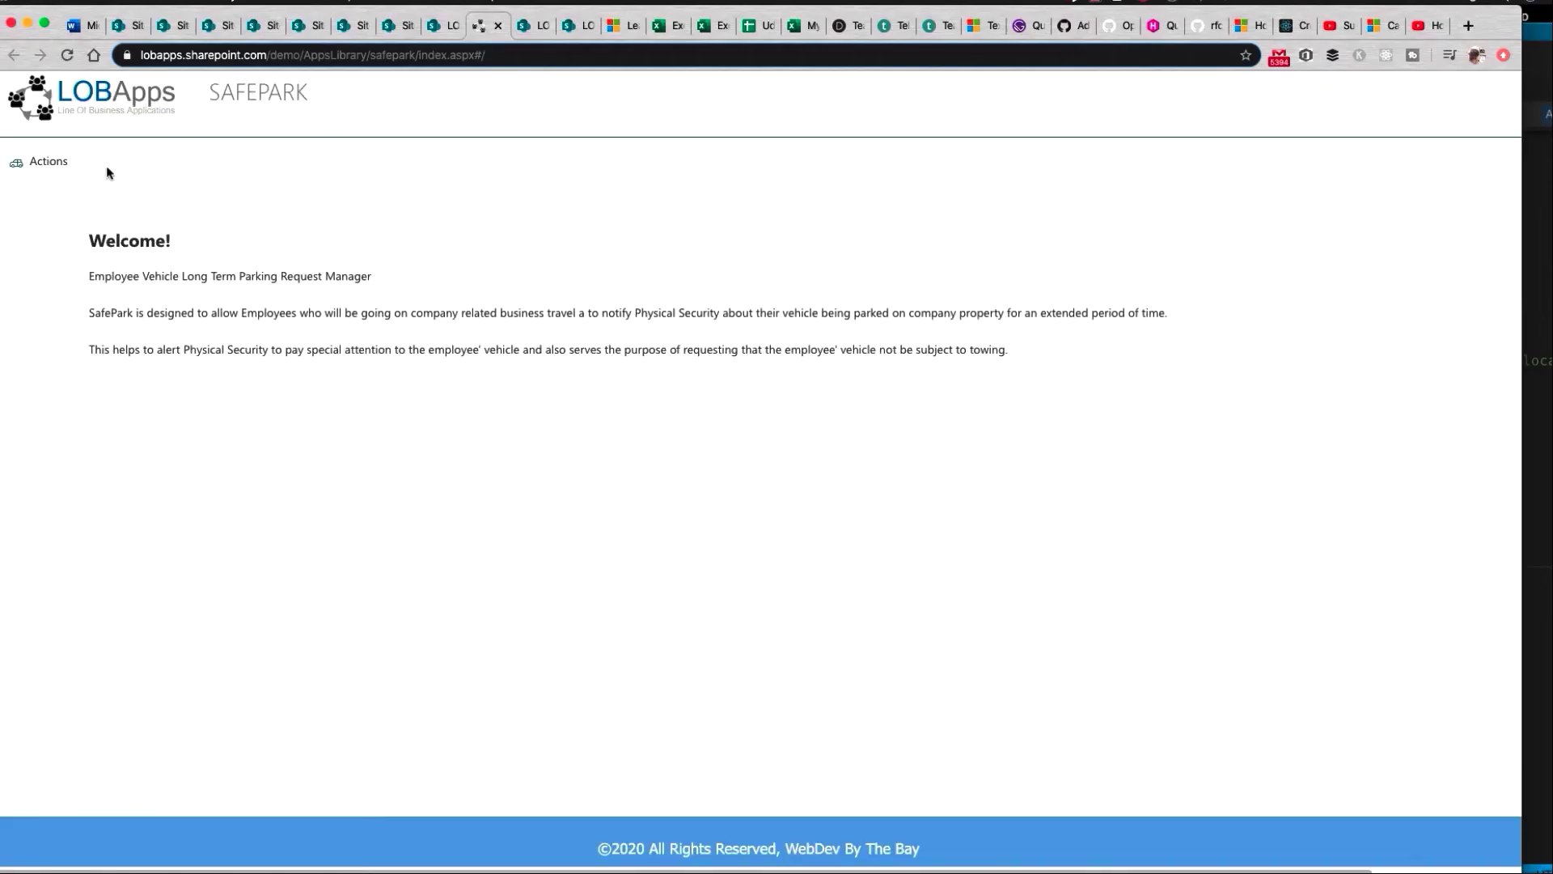
# Go to the SafePark request form from the app's side menu, then collapse the menu.
pyautogui.click(49, 161)
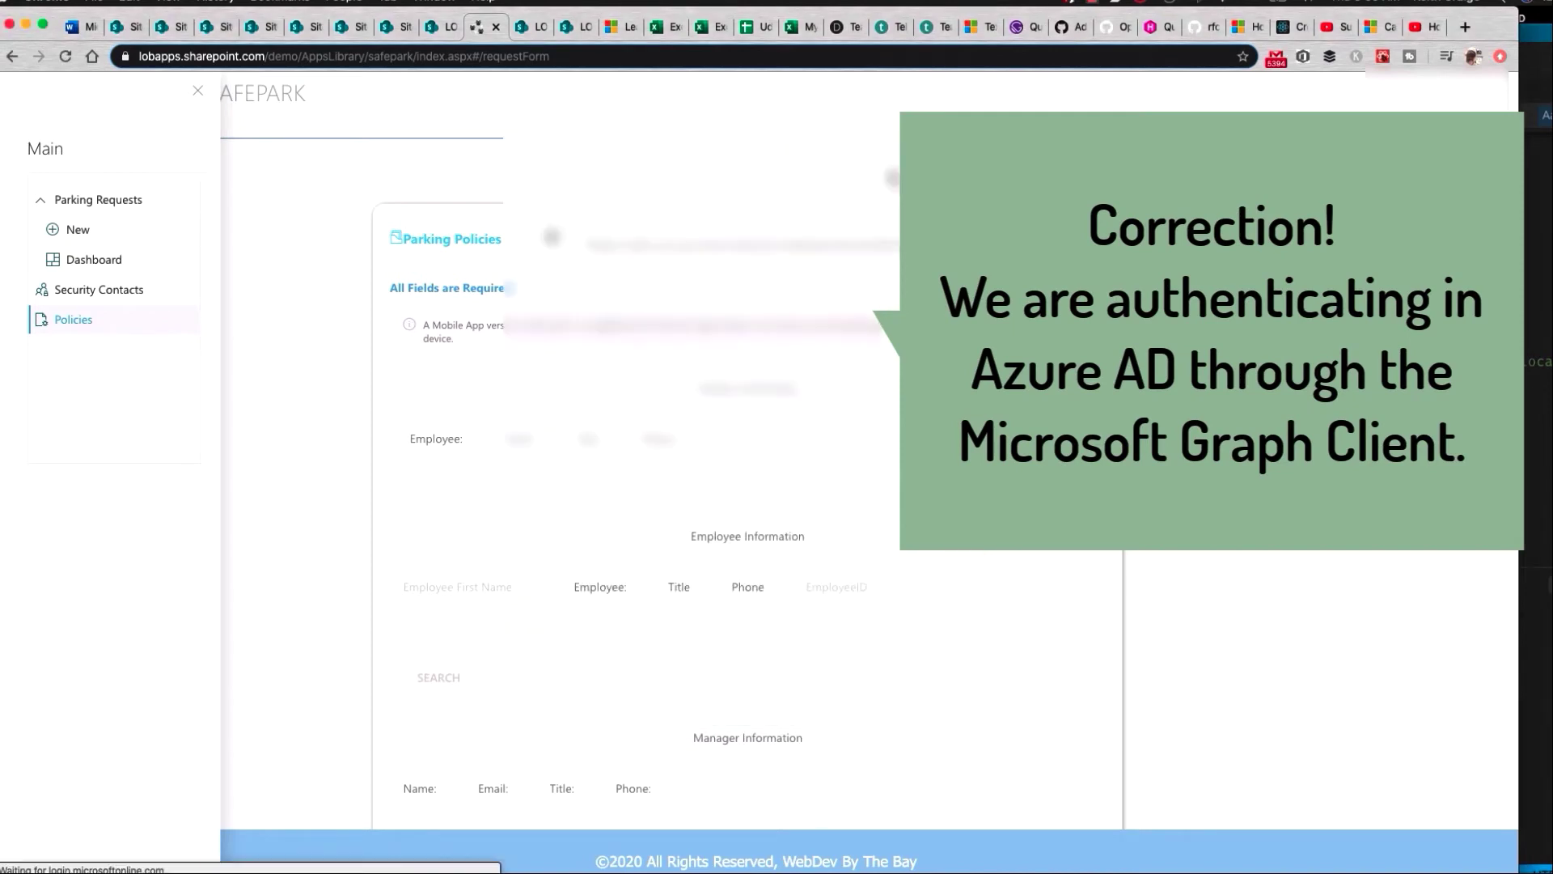
pyautogui.click(202, 94)
pyautogui.scroll(-4, 558, 242)
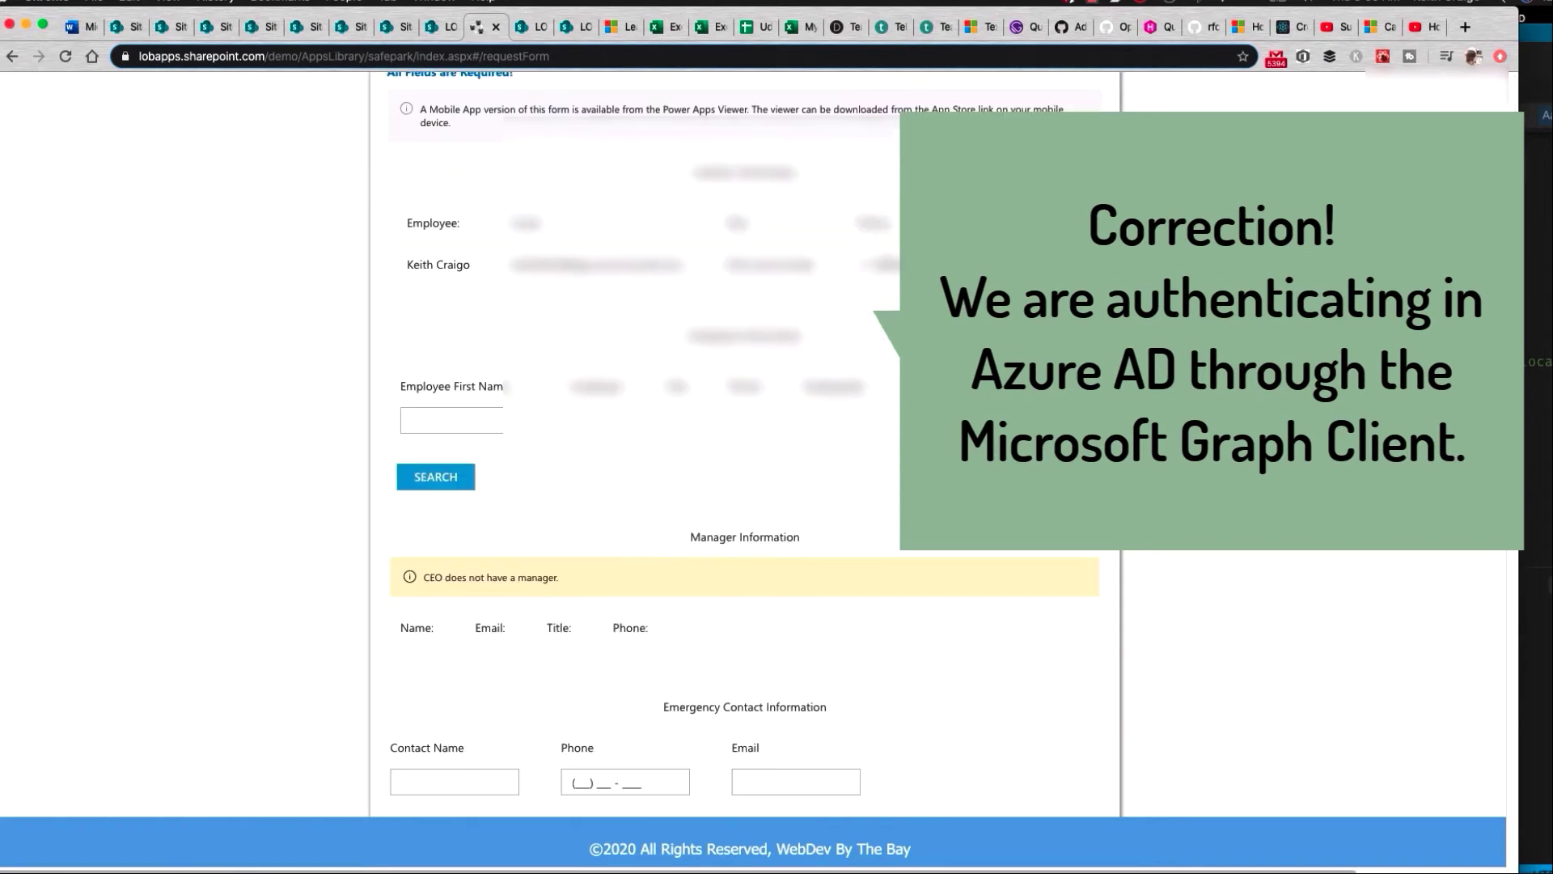